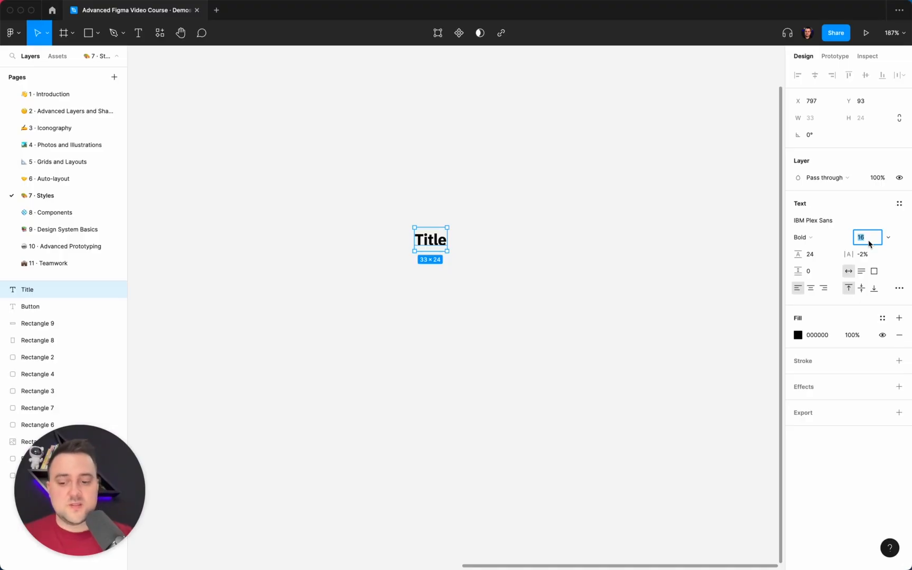
# Step: Set the Title text's font size to 32 and its line height to 48
pyautogui.write('32')
pyautogui.press('Return')
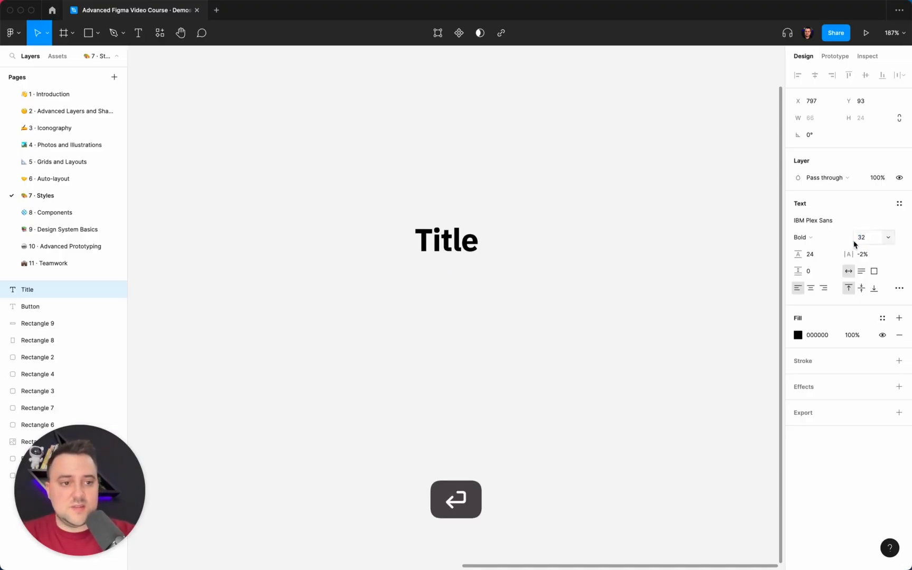
pyautogui.click(826, 257)
pyautogui.write('48')
pyautogui.press('Return')
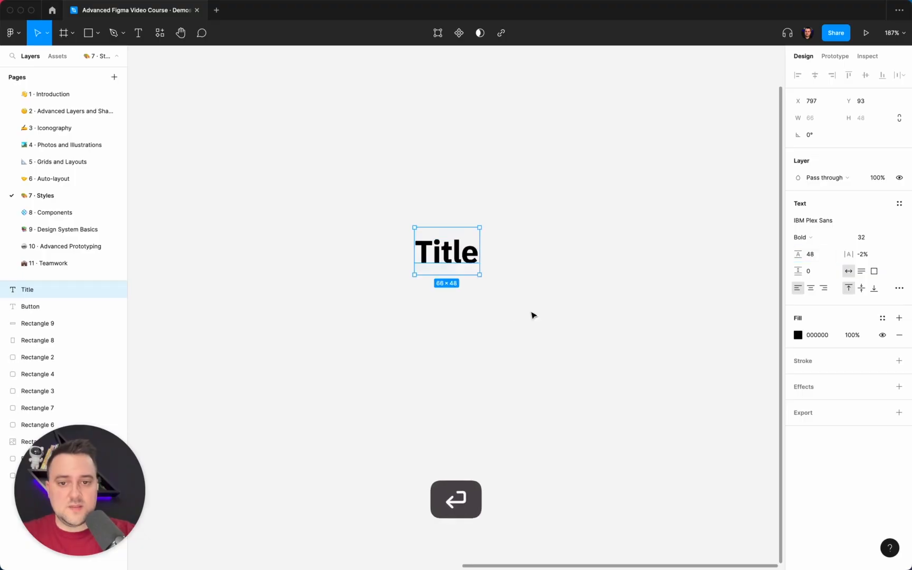
pyautogui.scroll(3, 506, 311)
pyautogui.scroll(-3, 509, 313)
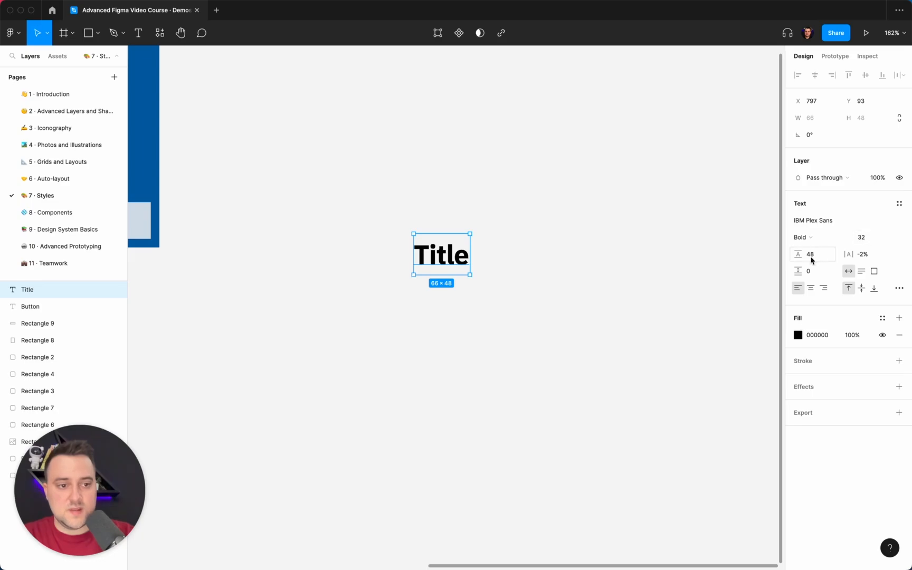
# Step: Set the Title text's letter spacing to 0% and its line height to 40
pyautogui.click(866, 255)
pyautogui.write('0')
pyautogui.press('Return')
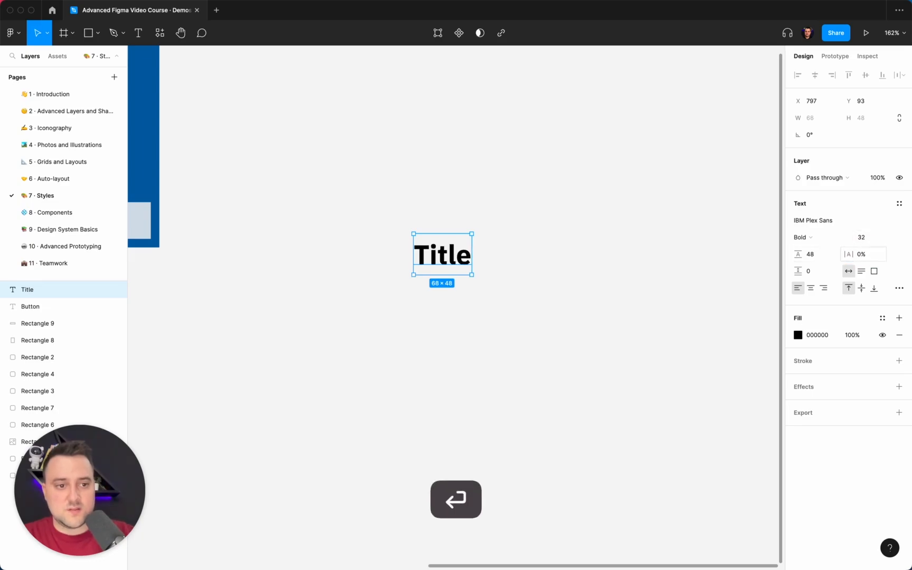
pyautogui.click(817, 273)
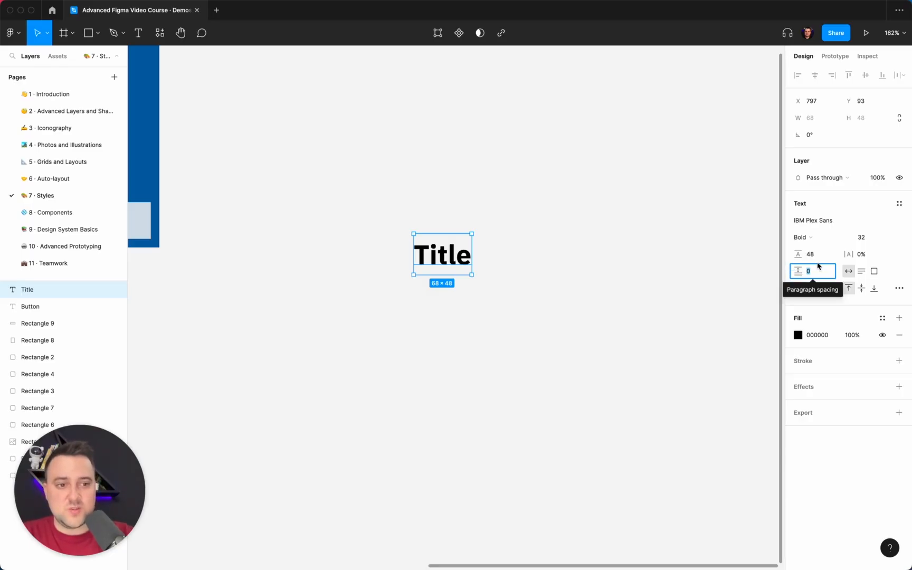
pyautogui.click(816, 255)
pyautogui.write('40')
pyautogui.press('Return')
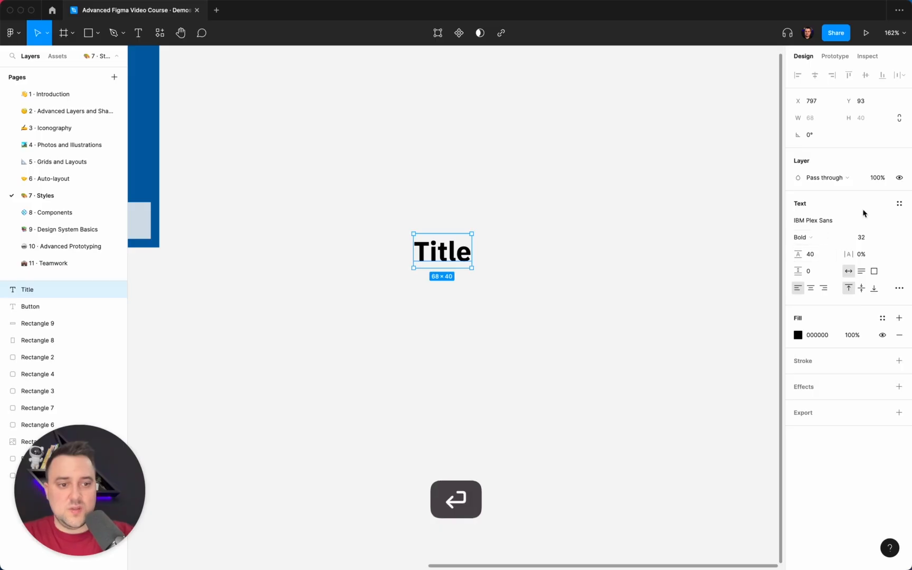
pyautogui.click(869, 239)
pyautogui.click(814, 260)
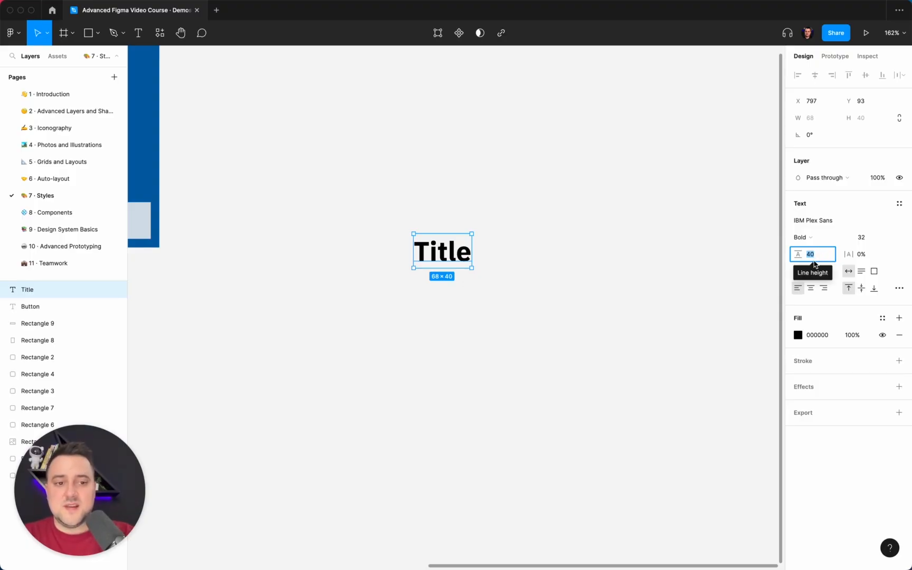
pyautogui.click(654, 279)
pyautogui.scroll(-5, 655, 278)
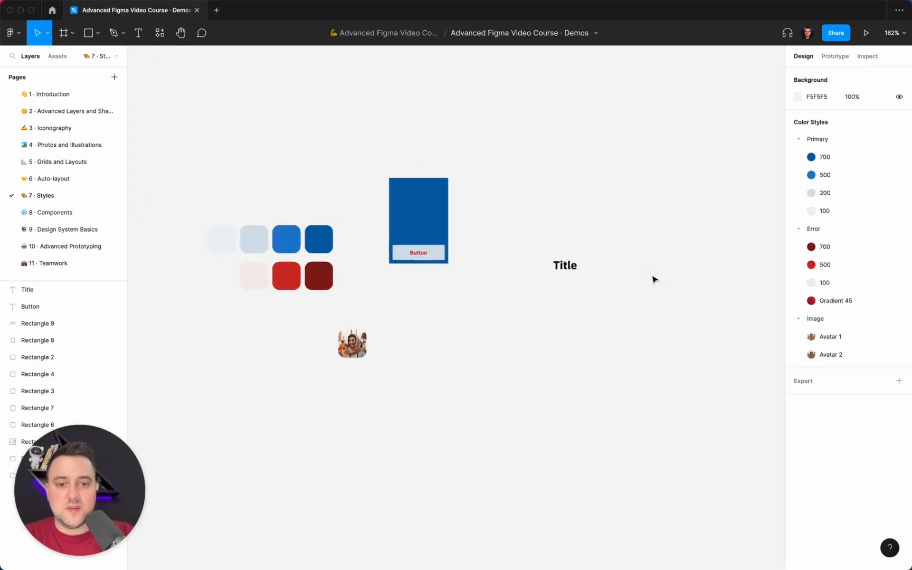
pyautogui.hscroll(4, 654, 279)
pyautogui.scroll(-2, 653, 279)
pyautogui.hscroll(2, 443, 217)
pyautogui.scroll(1, 444, 218)
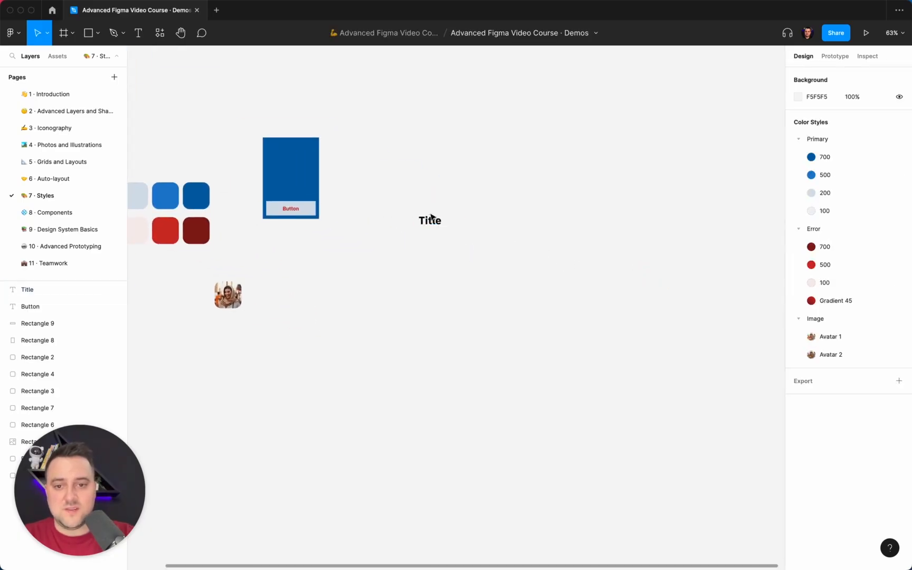
pyautogui.hscroll(2, 429, 229)
pyautogui.scroll(1, 429, 229)
pyautogui.hscroll(3, 429, 229)
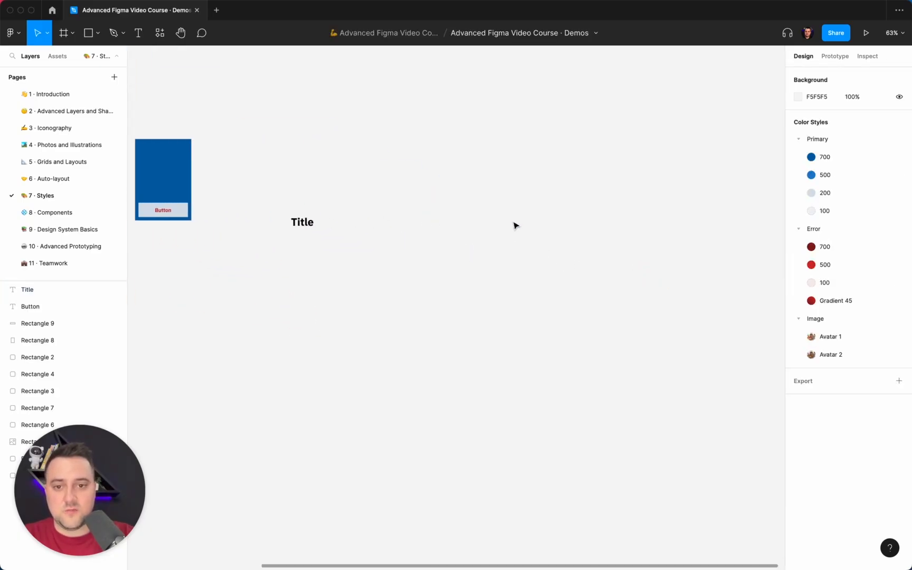
pyautogui.hscroll(-4, 347, 303)
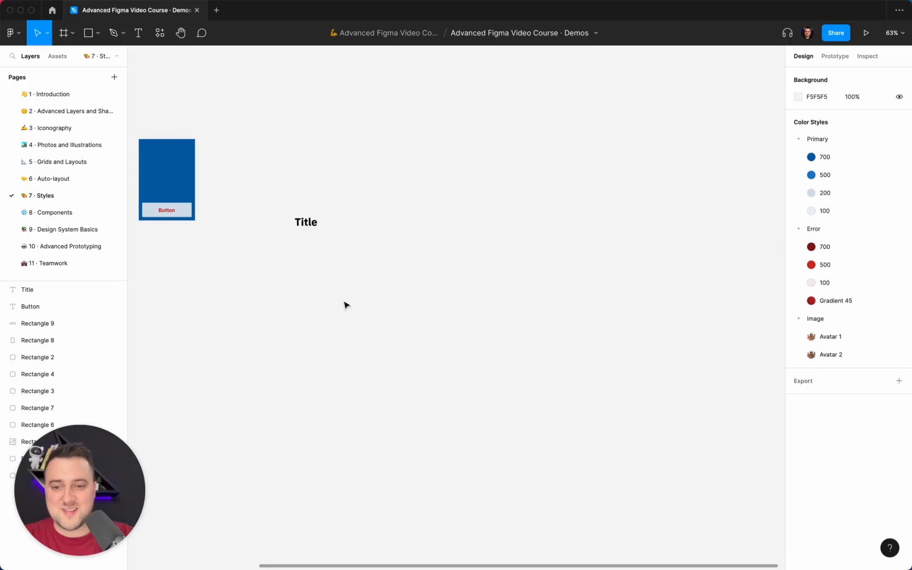
# Step: Select the Title text and enlarge its font size to 80
pyautogui.scroll(1, 339, 303)
pyautogui.click(421, 260)
pyautogui.scroll(3, 429, 257)
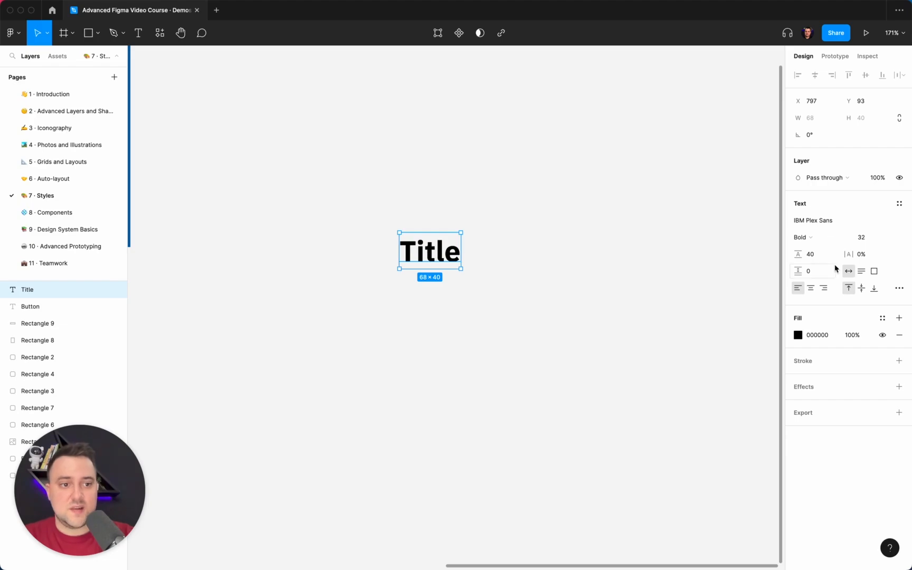
pyautogui.click(877, 238)
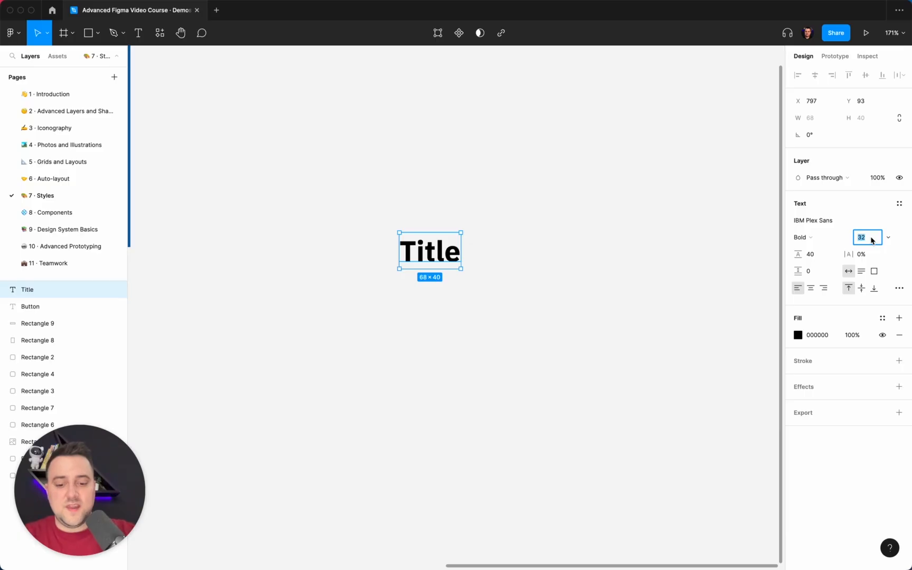
pyautogui.write('80')
pyautogui.press('Return')
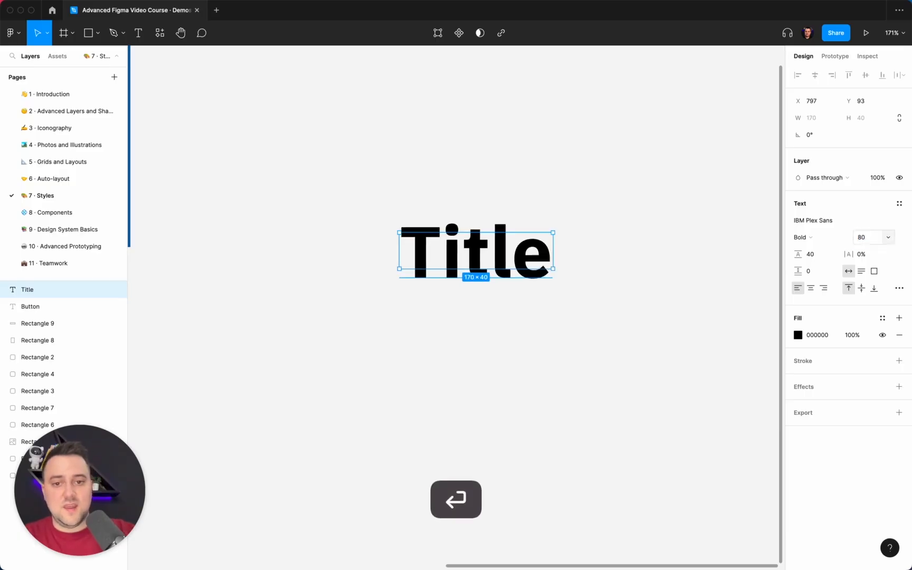
# Step: Set the Title text's font size to 64 and its line height to 72
pyautogui.click(869, 242)
pyautogui.write('64')
pyautogui.press('Return')
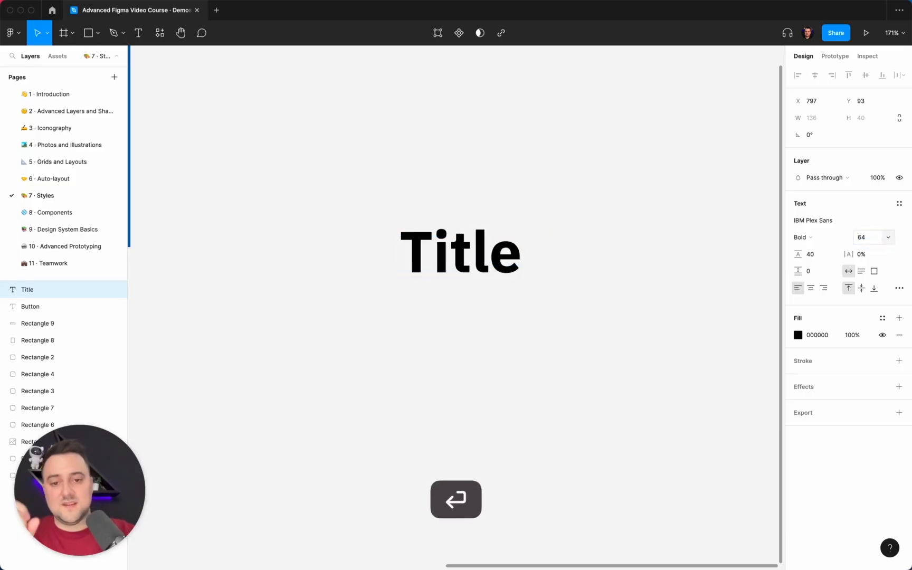
pyautogui.click(817, 253)
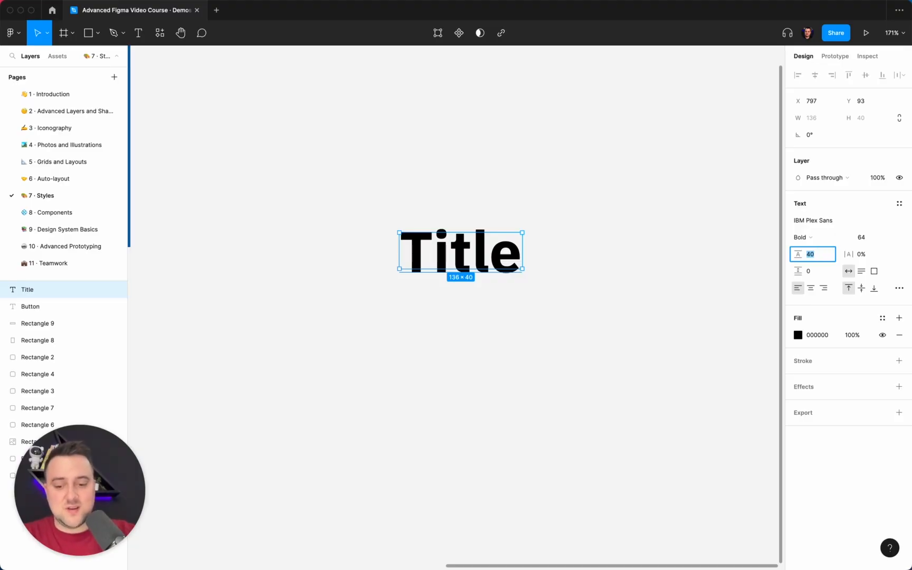
pyautogui.press('Return')
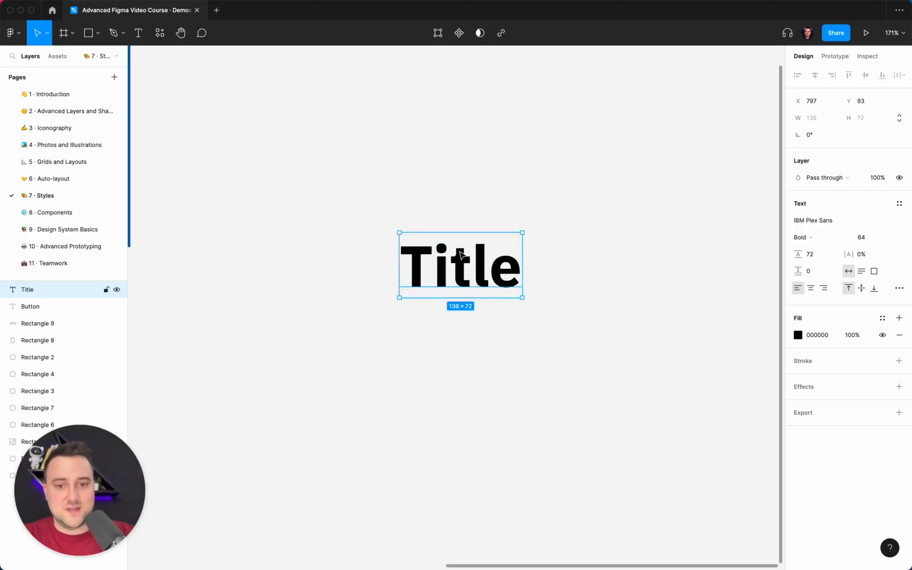
# Step: Extend the Title text to three lines reading "Title example goes", "into more than one" and "line of text"
pyautogui.doubleClick(508, 272)
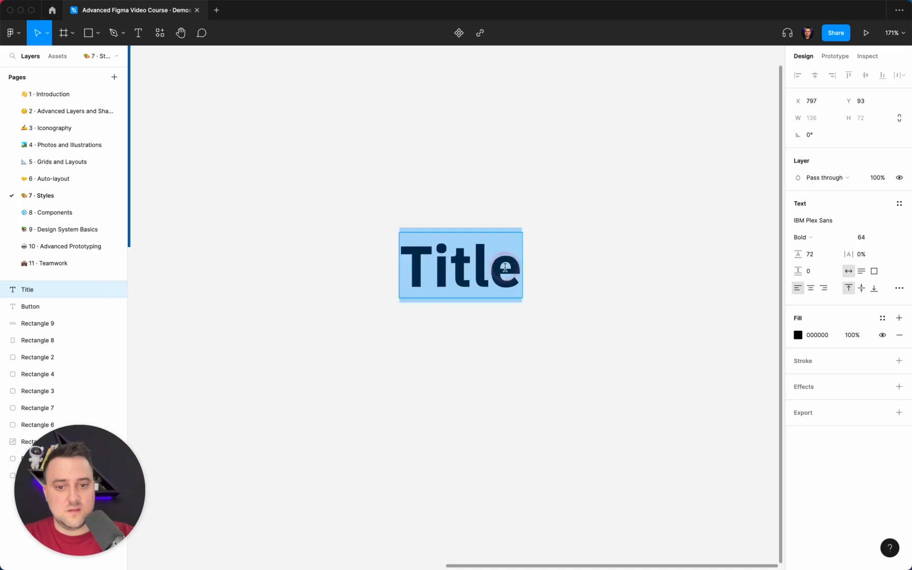
pyautogui.click(513, 271)
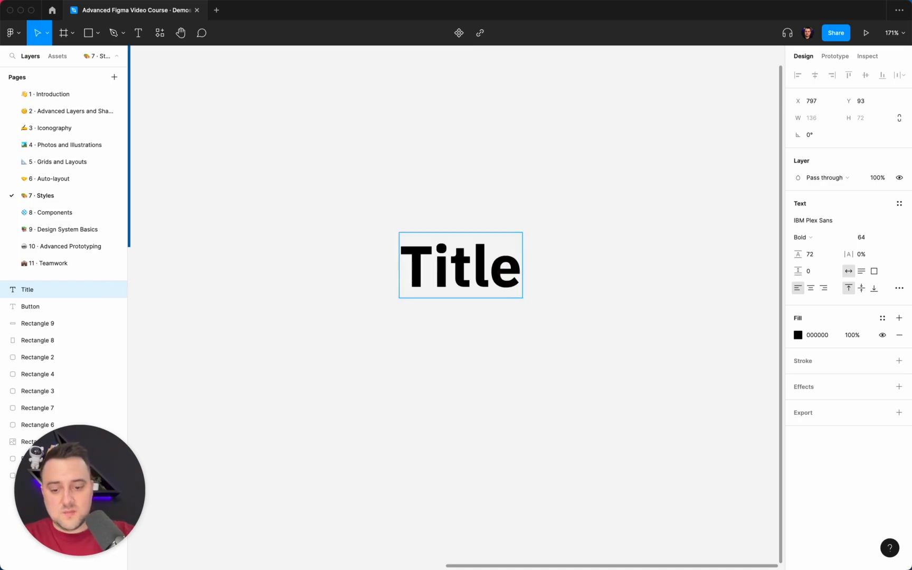
pyautogui.write('example goes')
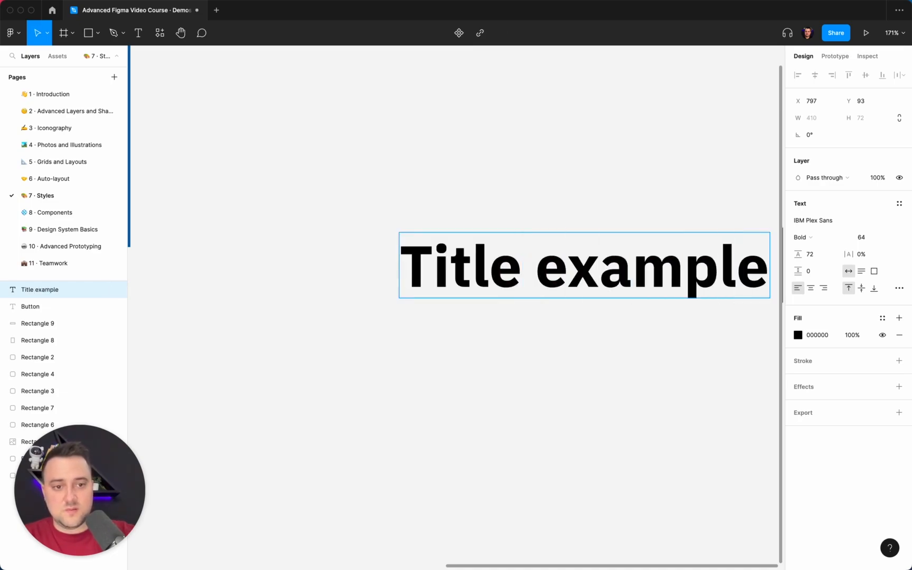
pyautogui.hotkey('shift', 'Return')
pyautogui.write('into more than')
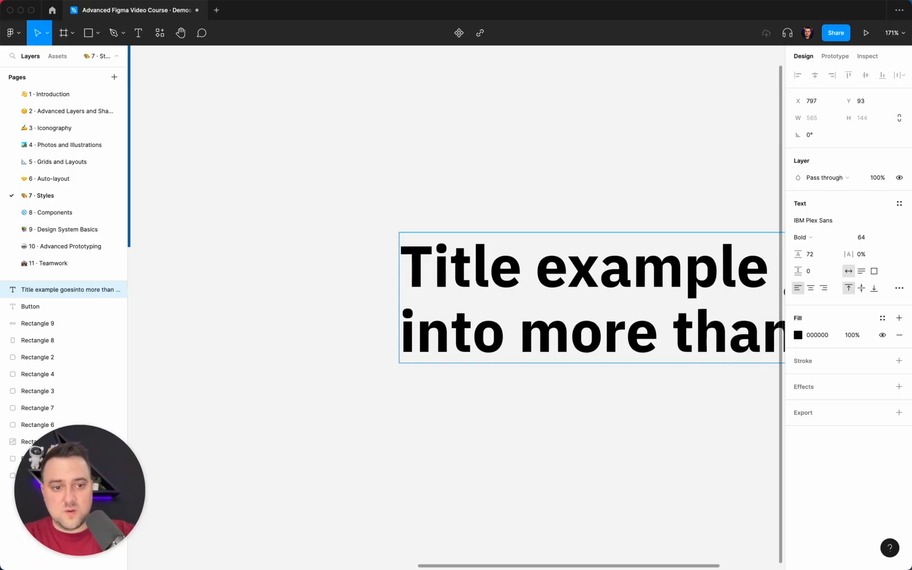
pyautogui.hotkey('shift', 'Return')
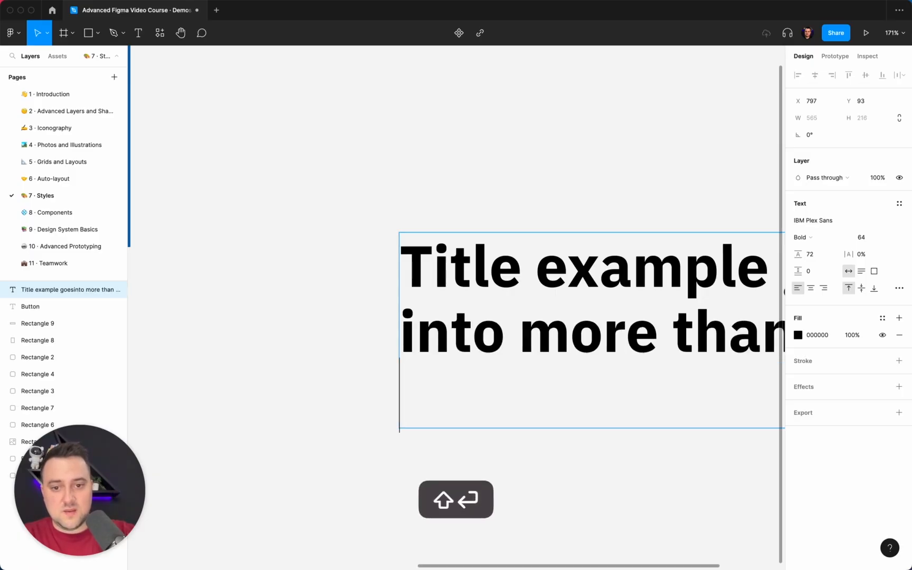
pyautogui.write('line of text')
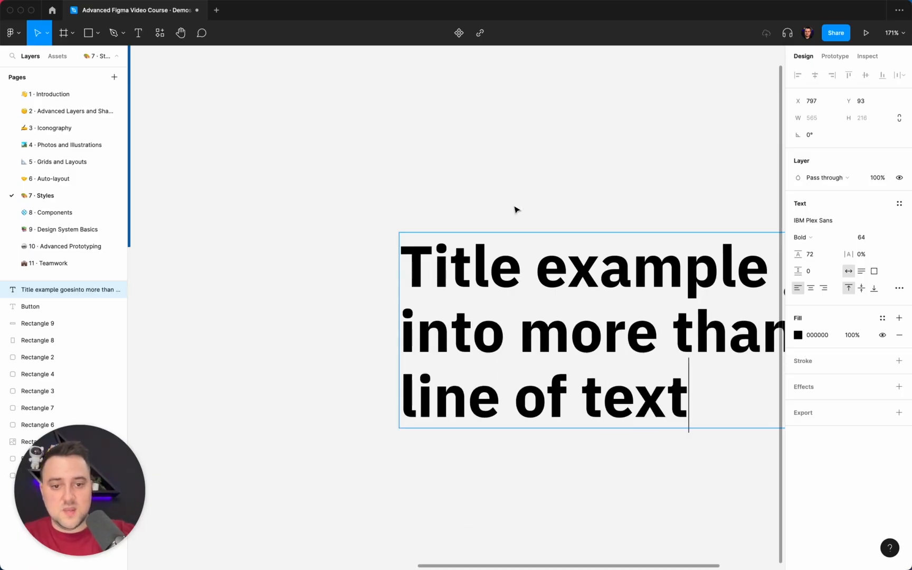
pyautogui.press('Escape')
pyautogui.hotkey('shift', '1')
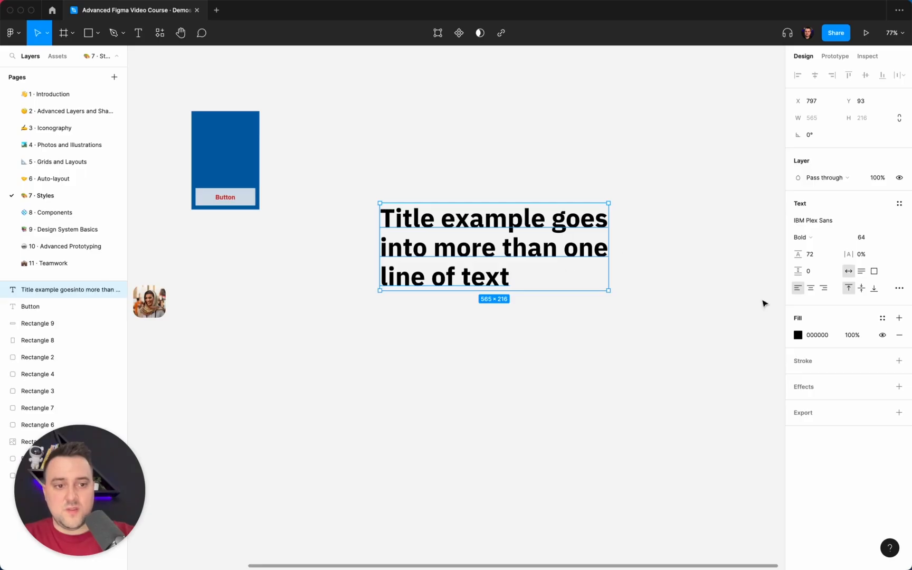
# Step: Try tighter letter spacing down to -4% on the three-line title, finishing with it set to 0%
pyautogui.click(859, 255)
pyautogui.press('Down')
pyautogui.press('Down')
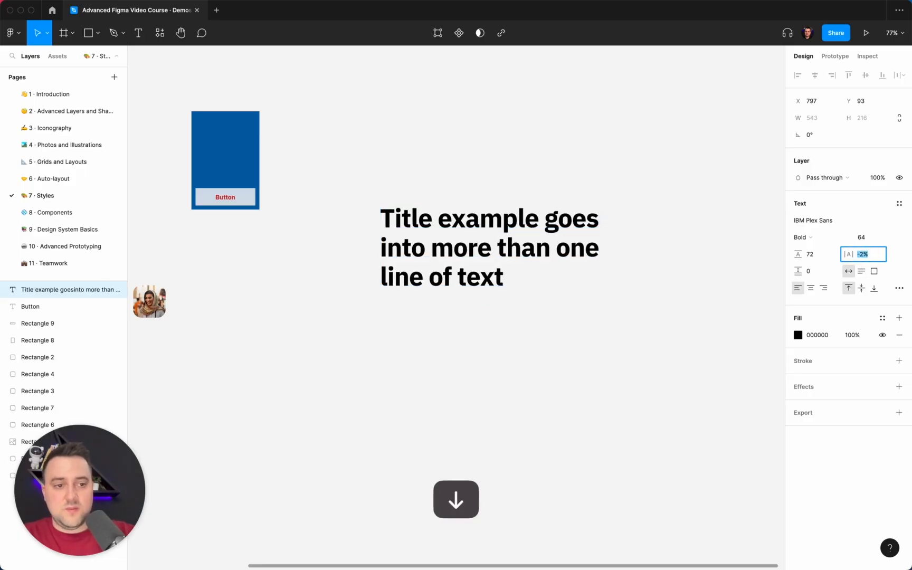
pyautogui.press('Down')
pyautogui.press('Down')
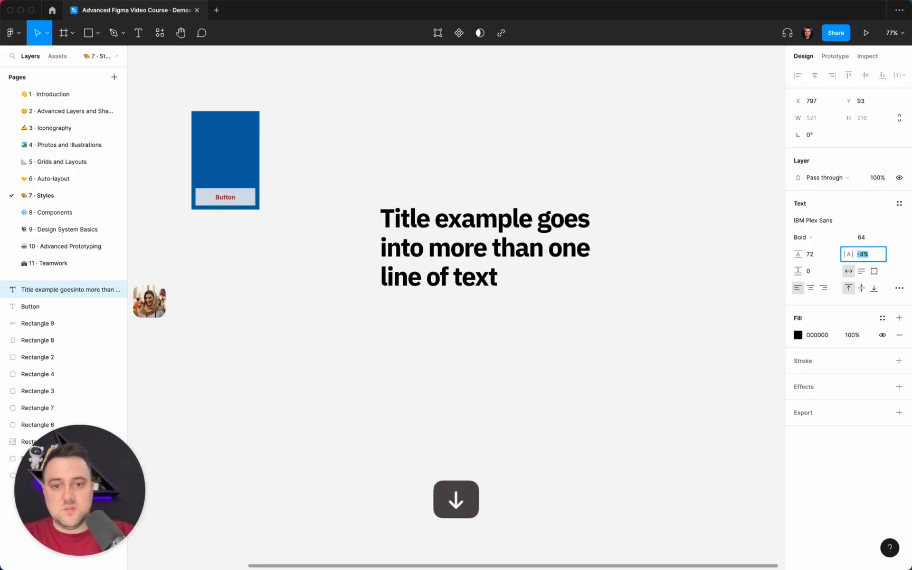
pyautogui.press('Up')
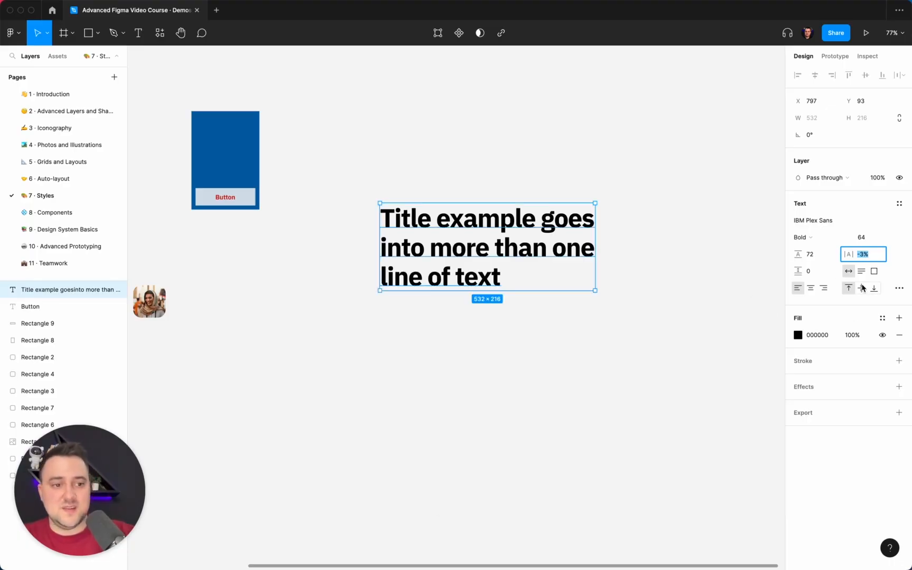
pyautogui.write('0')
pyautogui.press('Return')
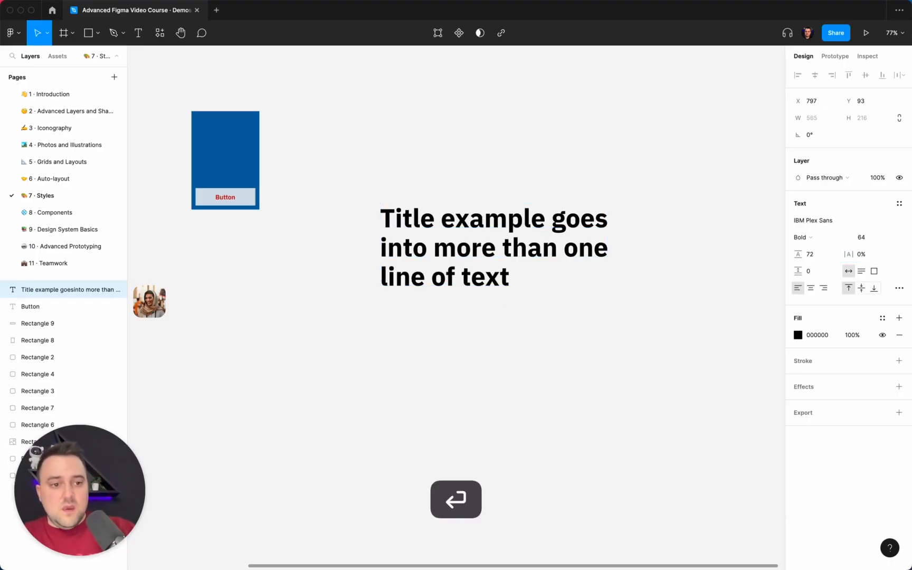
# Step: Set the three-line title's line height to 40 and its font size to 32
pyautogui.click(821, 256)
pyautogui.write('40')
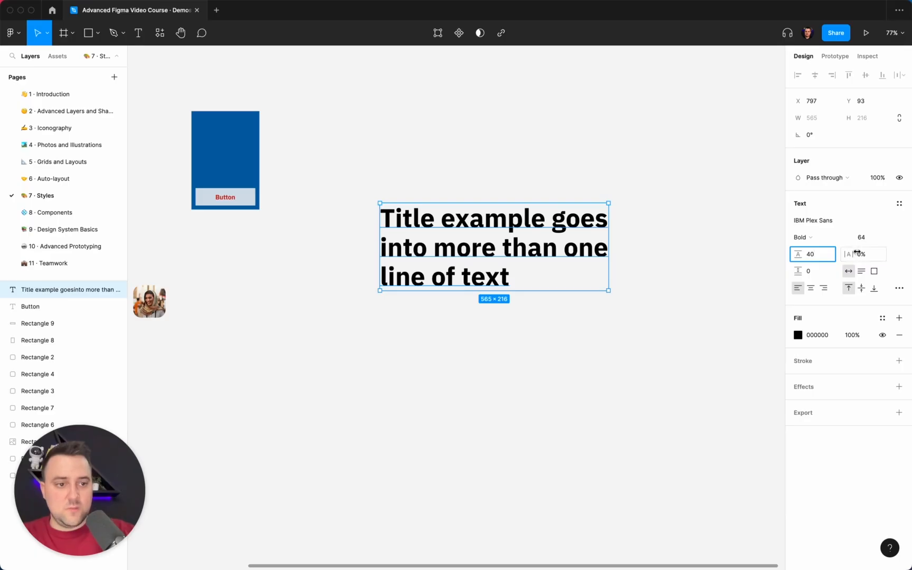
pyautogui.click(867, 240)
pyautogui.write('32')
pyautogui.press('Return')
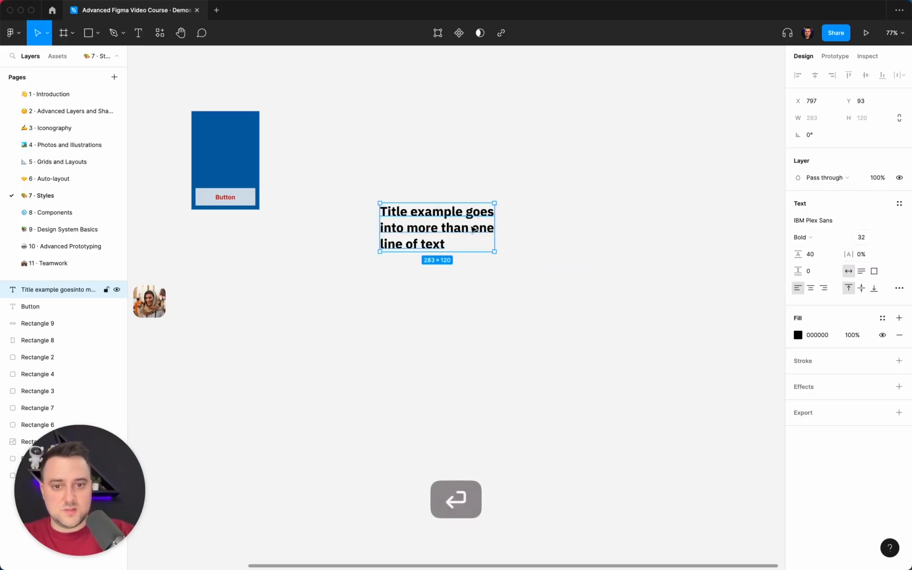
# Step: Replace the three-line text with "Title" and place a duplicate of it directly below the original
pyautogui.doubleClick(470, 226)
pyautogui.write('Title')
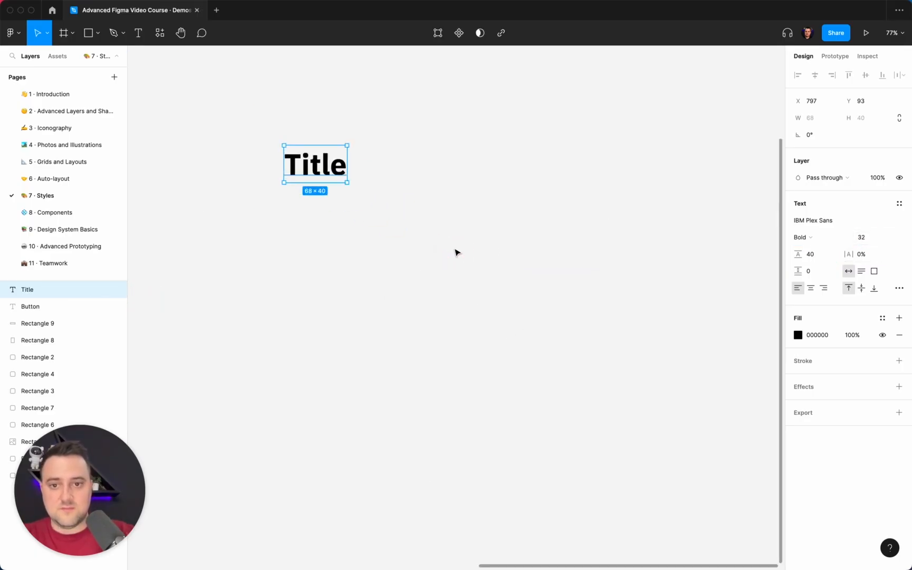
pyautogui.scroll(8, 457, 252)
pyautogui.press('super+d')
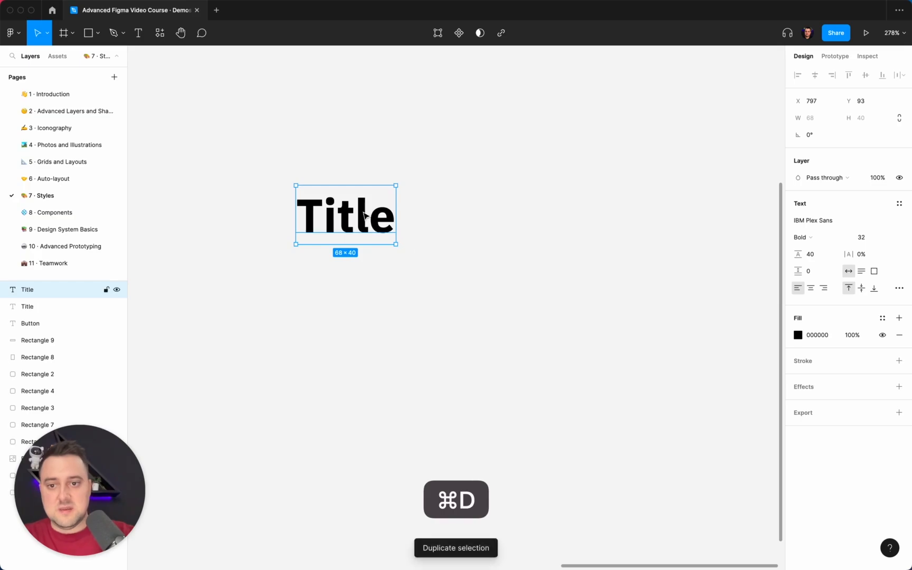
pyautogui.moveTo(365, 213); pyautogui.dragTo(365, 280)
# Step: Set the lower copy's font size to 24 and its line height to 32
pyautogui.click(863, 237)
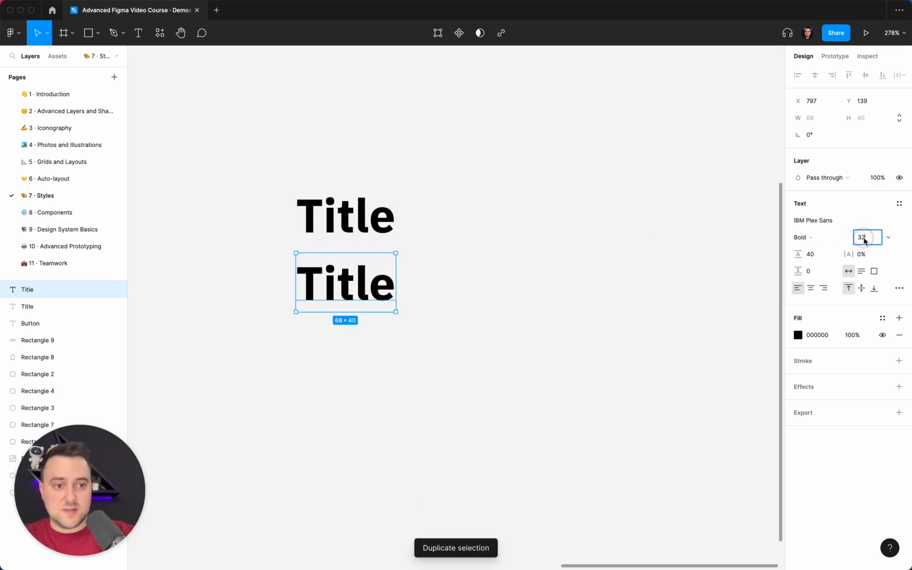
pyautogui.write('24')
pyautogui.press('Return')
pyautogui.click(815, 254)
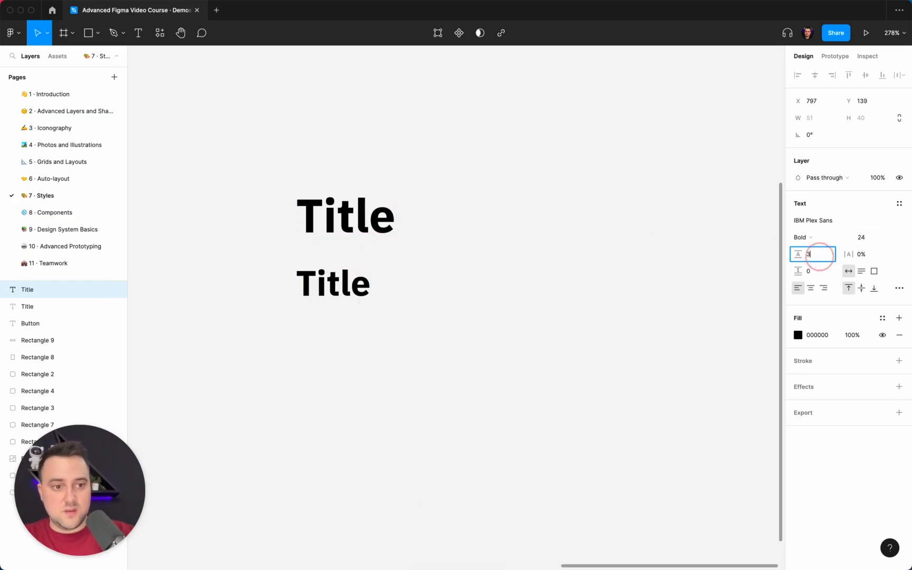
pyautogui.write('32')
pyautogui.press('Return')
# Step: Replace the lower title's text with "Subtitle" and place a duplicate of it directly below
pyautogui.doubleClick(366, 279)
pyautogui.write('Sub')
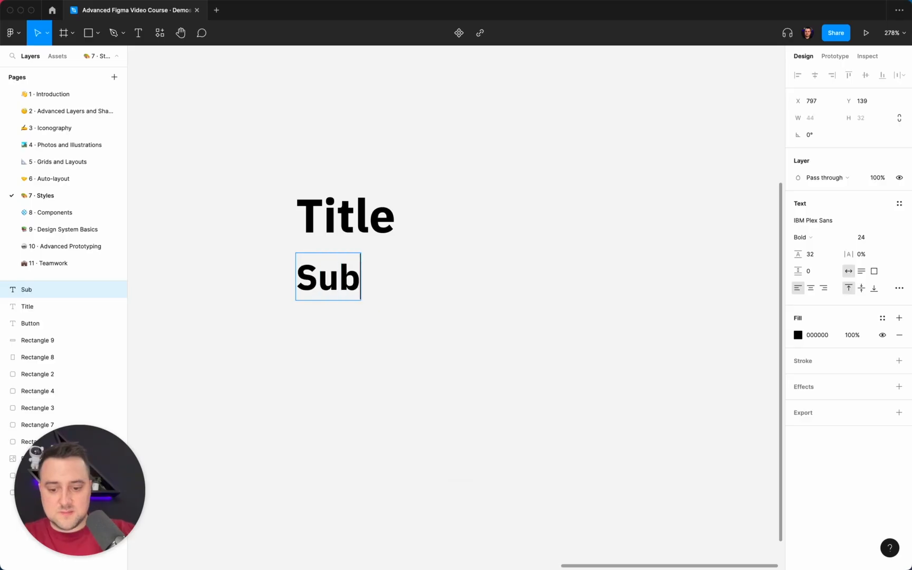
pyautogui.write('title')
pyautogui.press('Escape')
pyautogui.press('super+d')
pyautogui.hscroll(-2, 416, 269)
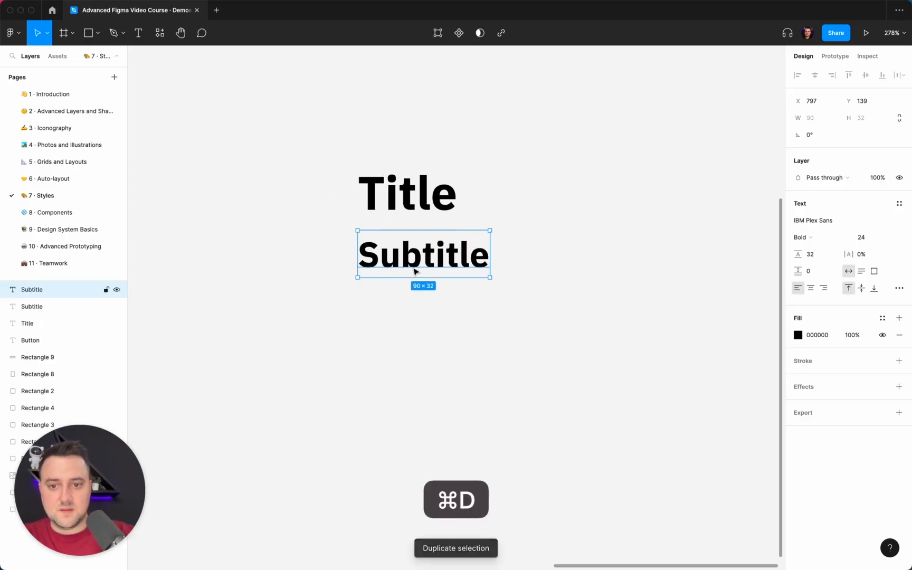
pyautogui.moveTo(418, 265); pyautogui.dragTo(417, 321)
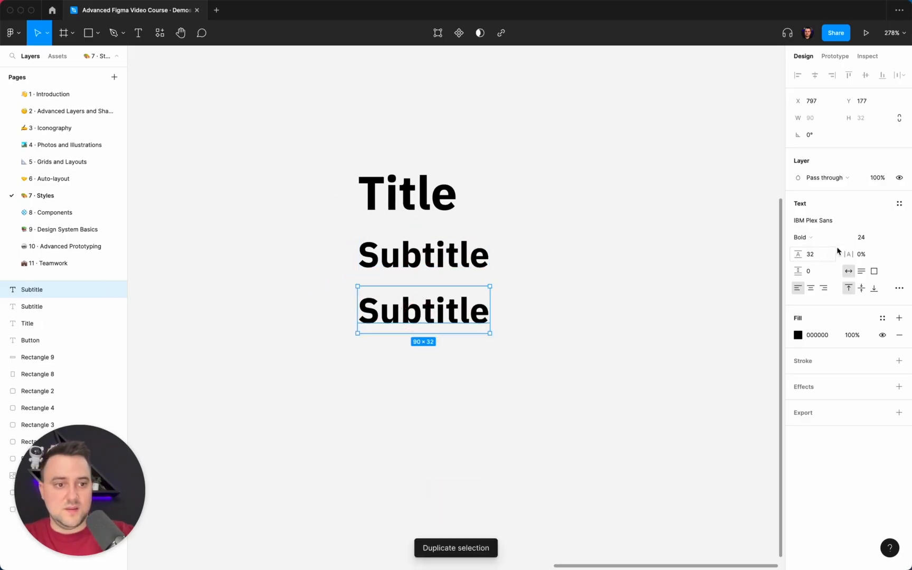
# Step: Set the lowest Subtitle copy's line height to 24 and its font size to 16
pyautogui.click(865, 239)
pyautogui.write('17')
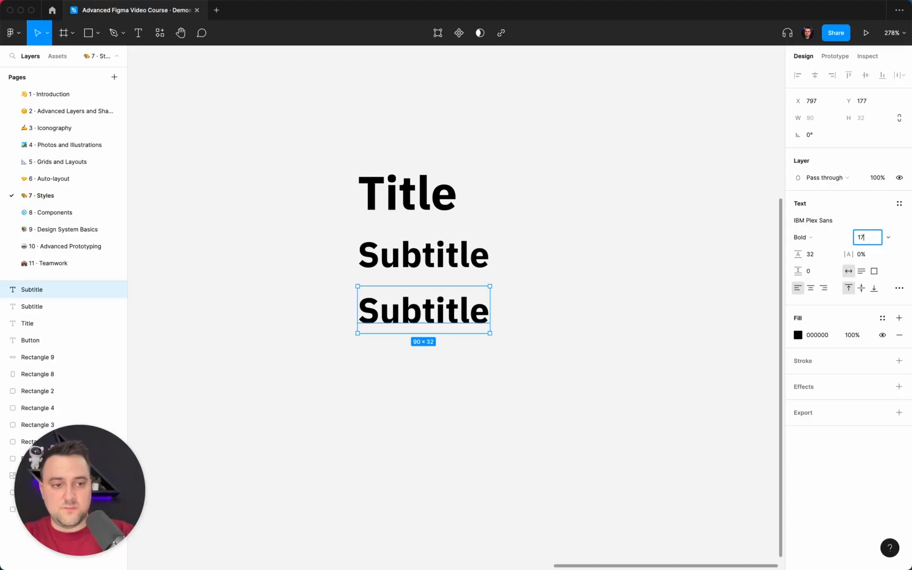
pyautogui.press('Return')
pyautogui.click(822, 254)
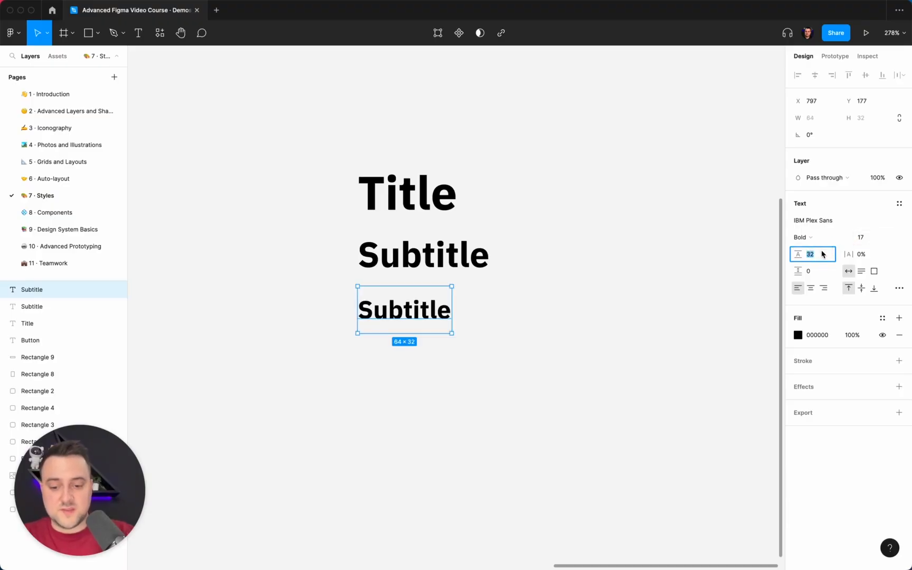
pyautogui.write('24')
pyautogui.press('Return')
pyautogui.click(866, 238)
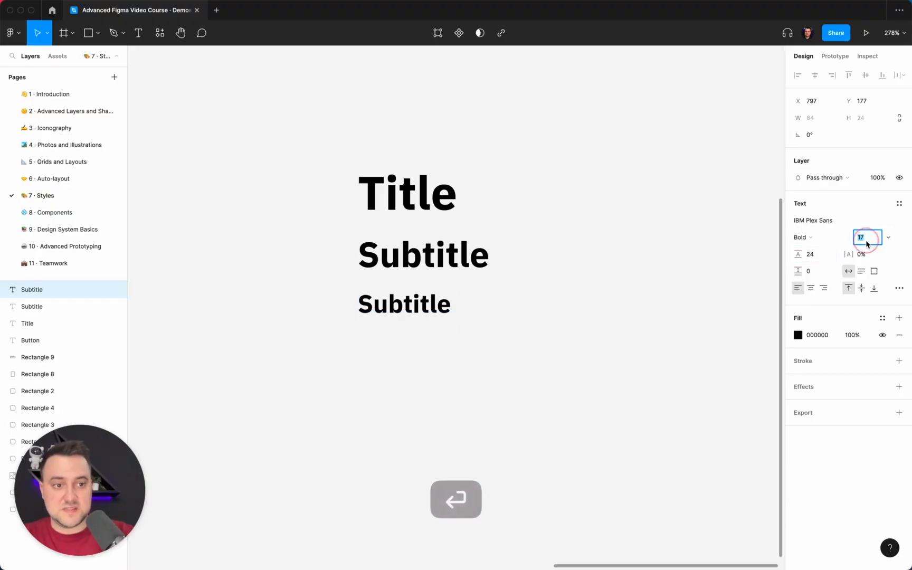
pyautogui.write('16')
pyautogui.press('Return')
# Step: Set the lowest Subtitle copy's font weight to Regular and the Subtitle above it to Medium
pyautogui.click(832, 242)
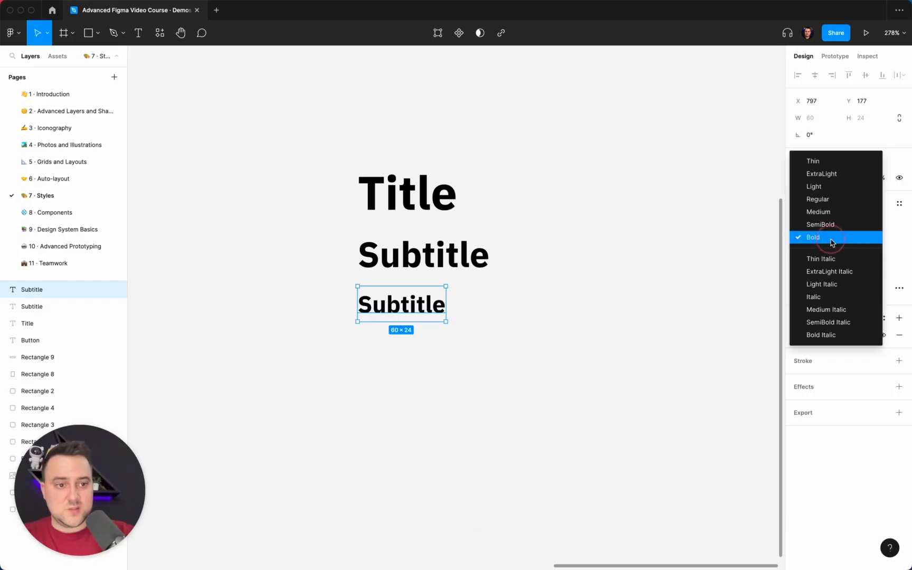
pyautogui.click(824, 199)
pyautogui.click(481, 258)
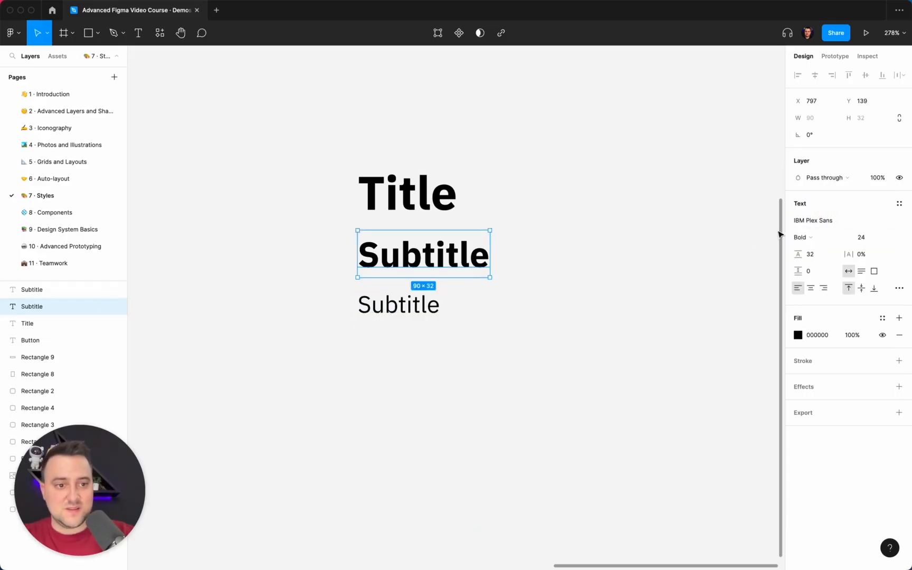
pyautogui.click(815, 237)
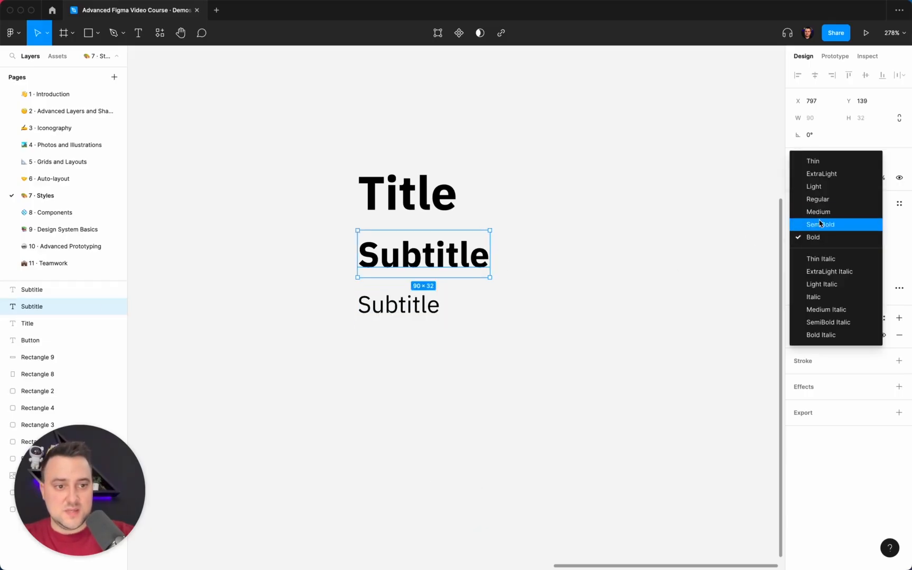
pyautogui.click(818, 212)
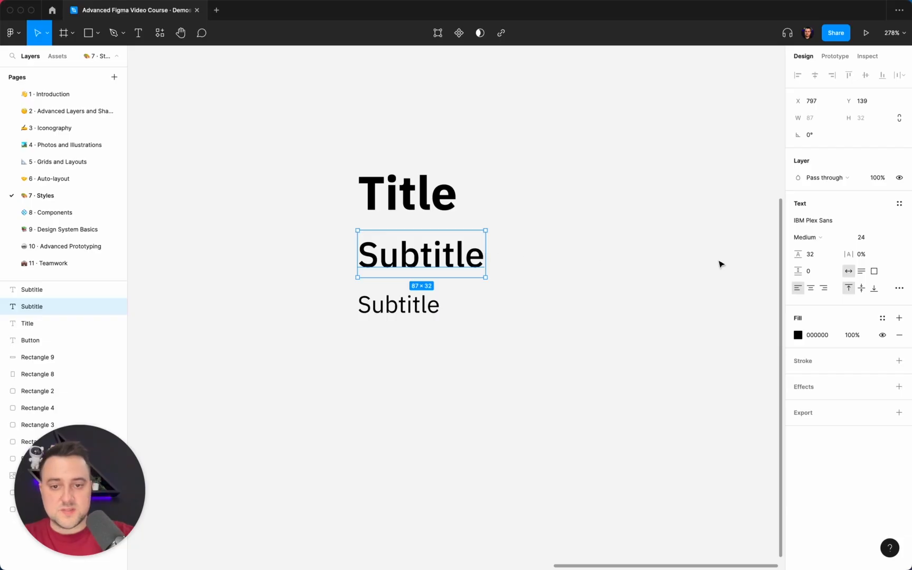
# Step: Replace the lowest Subtitle copy's text with "Paragraph/body"
pyautogui.click(528, 299)
pyautogui.click(420, 303)
pyautogui.doubleClick(420, 302)
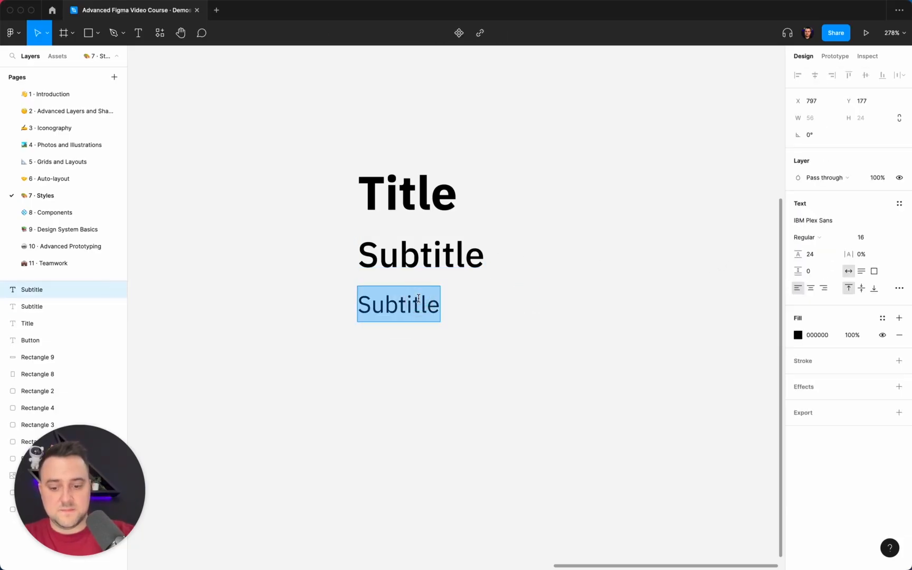
pyautogui.write('Paragraph/')
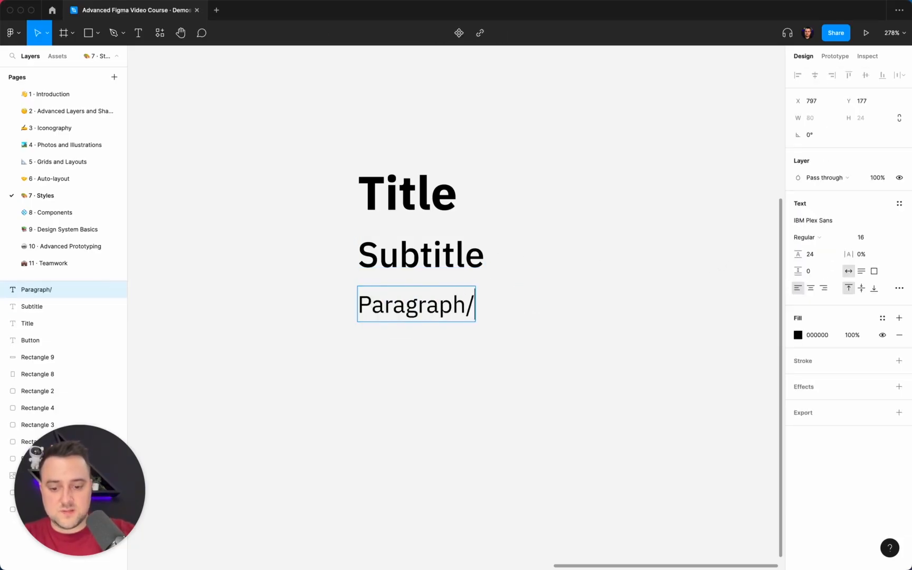
pyautogui.write('body')
pyautogui.press('Escape')
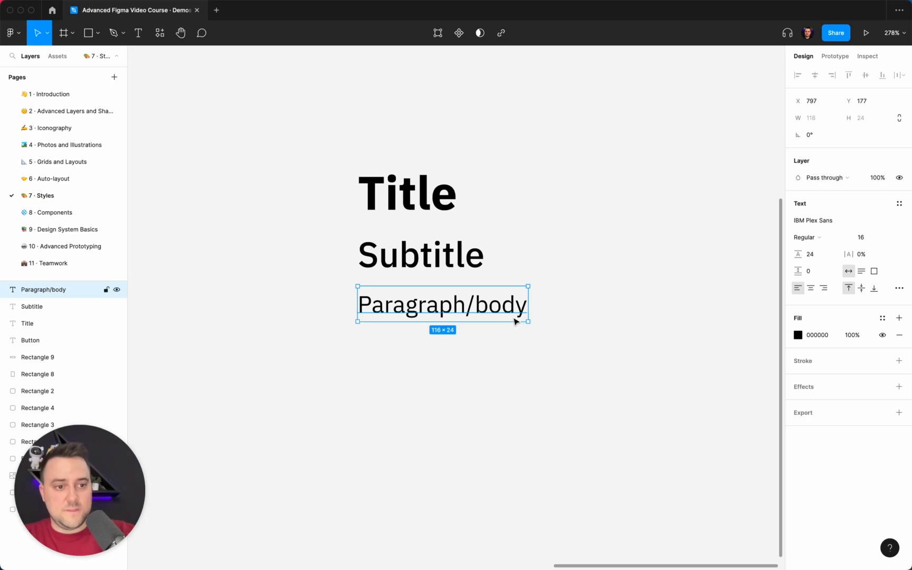
# Step: Set the body text's paragraph spacing to 12
pyautogui.click(814, 271)
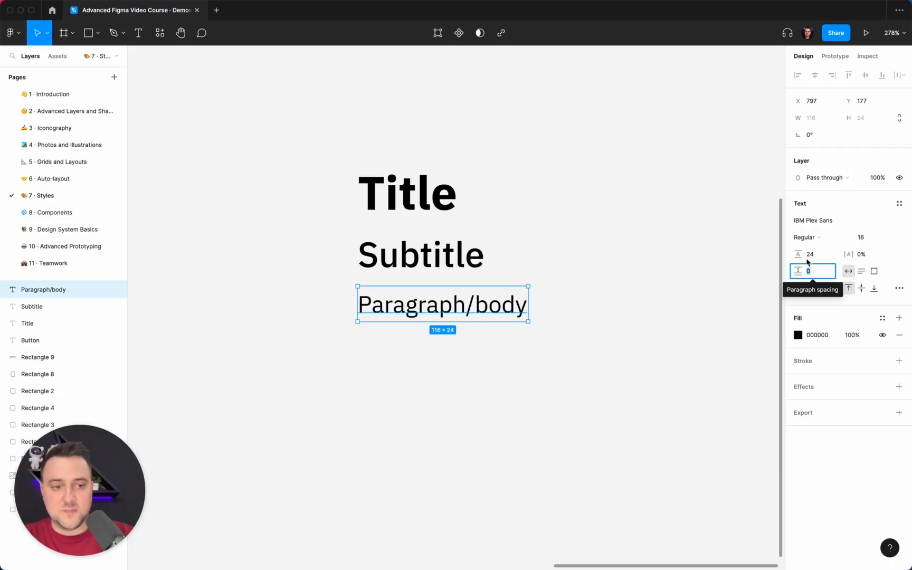
pyautogui.write('12')
pyautogui.press('Return')
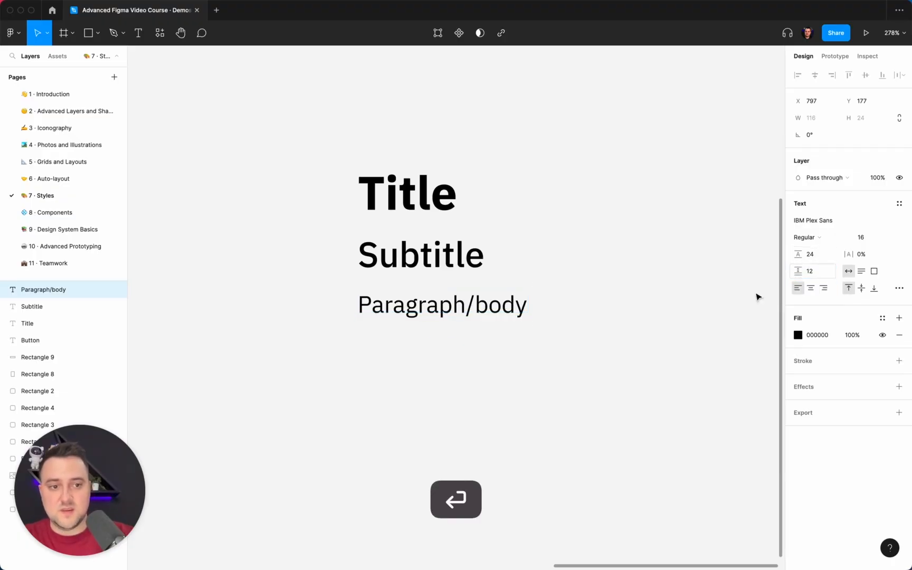
# Step: Replace the body text with the sentence "This is an example body text that represents a paragraph."
pyautogui.doubleClick(509, 313)
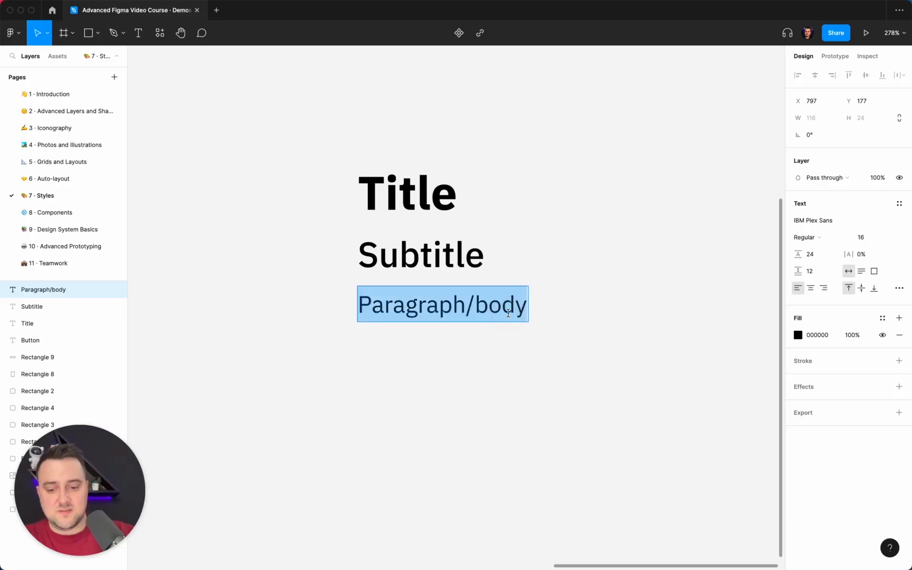
pyautogui.write('This is an exap')
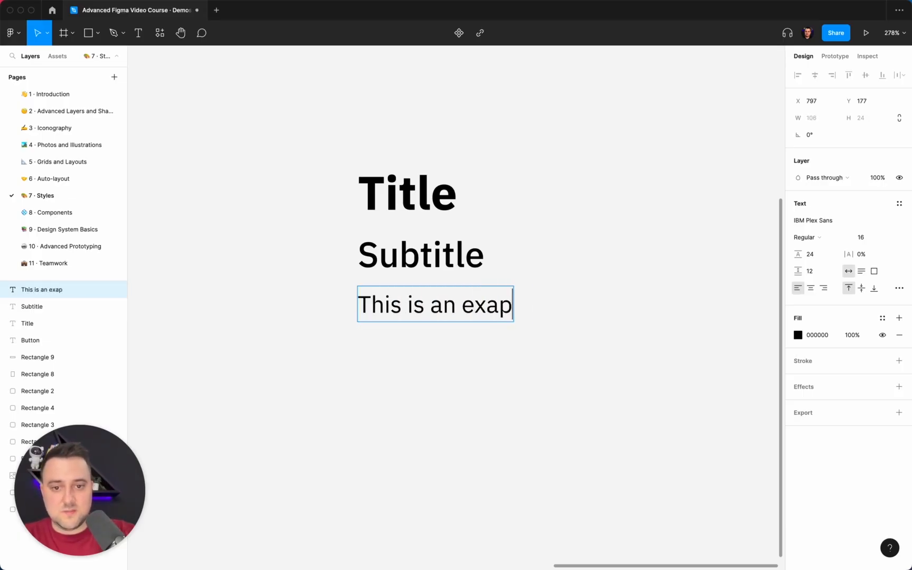
pyautogui.press('BackSpace')
pyautogui.write('mple')
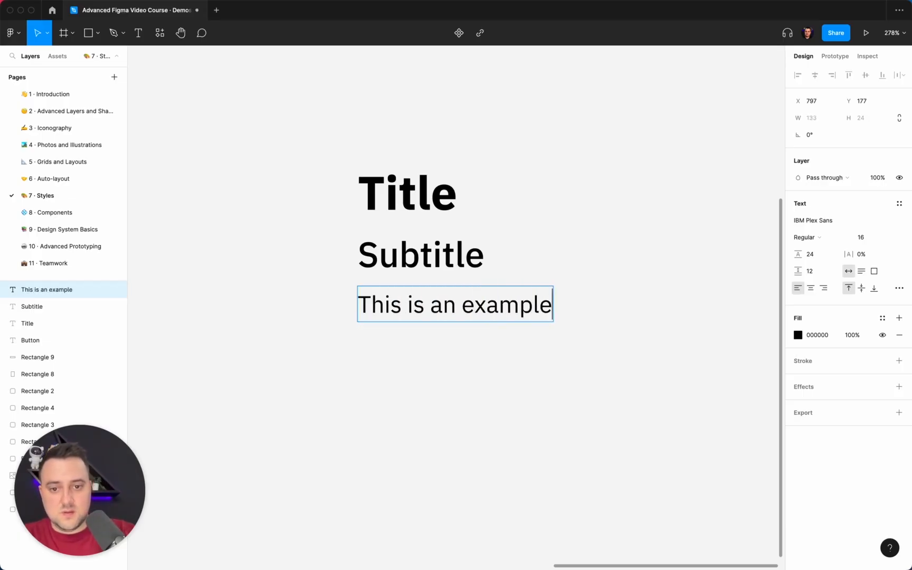
pyautogui.write(' body text')
pyautogui.hotkey('shift', 'Return')
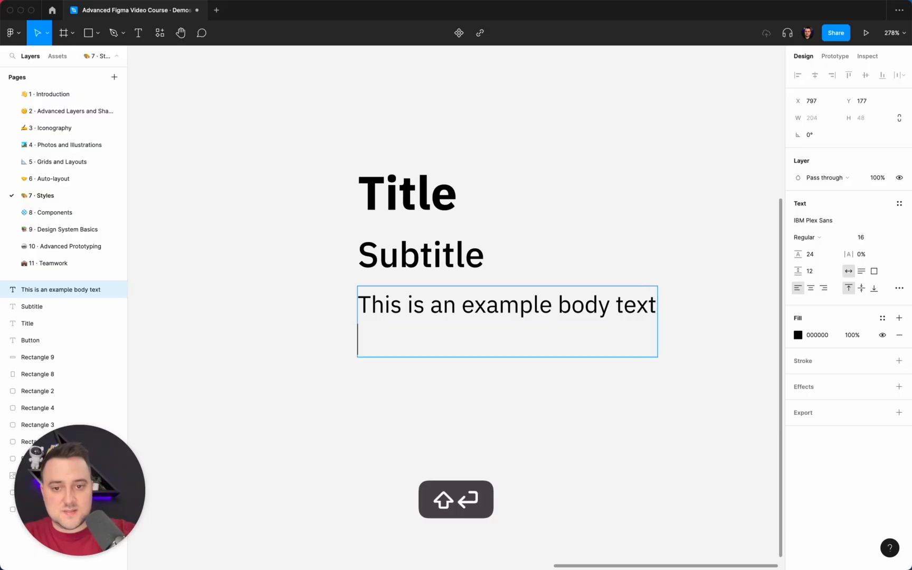
pyautogui.press('BackSpace')
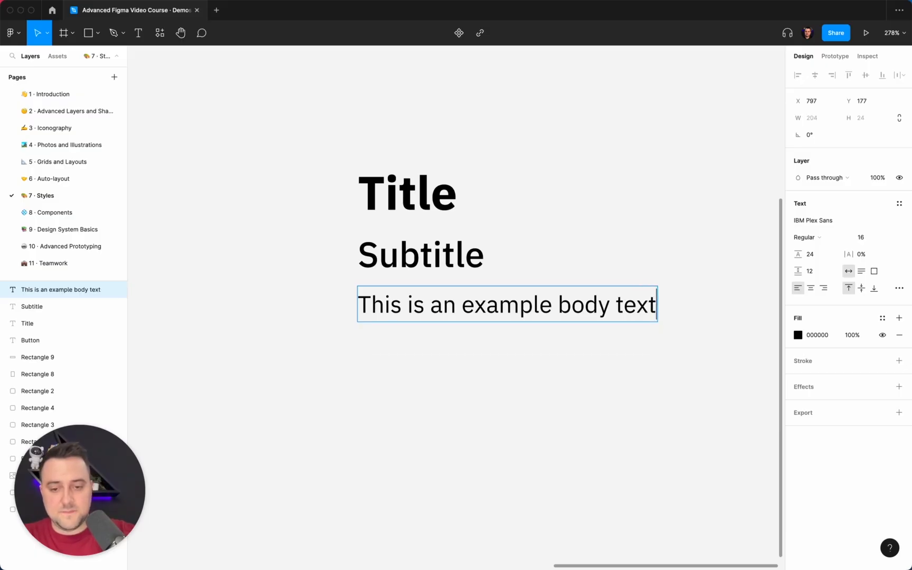
pyautogui.write('taht')
pyautogui.press('BackSpace')
pyautogui.press('BackSpace')
pyautogui.press('BackSpace')
pyautogui.write('h')
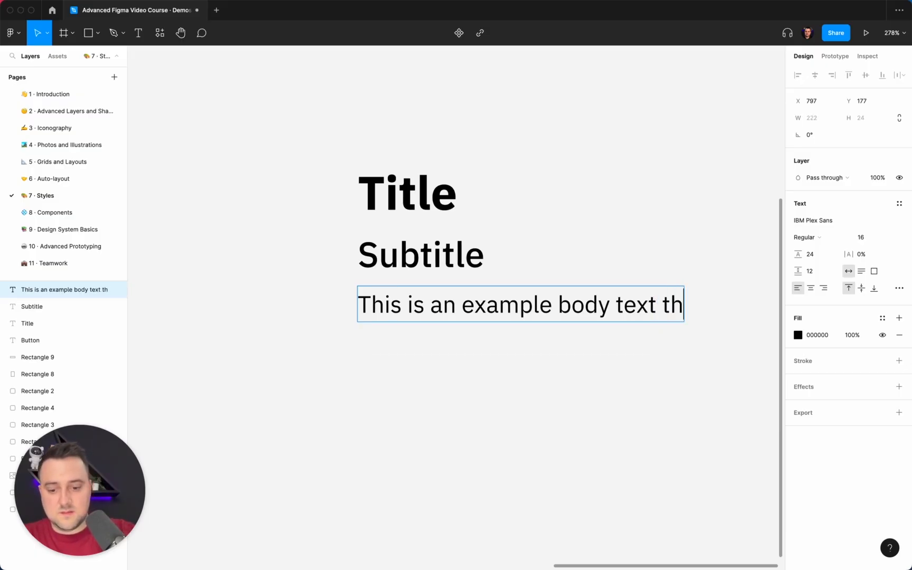
pyautogui.write('at represe')
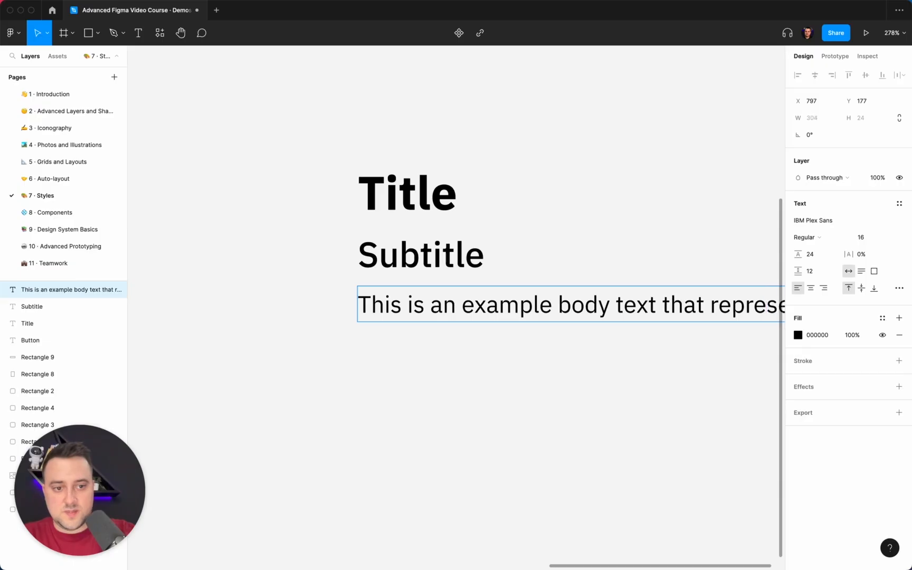
pyautogui.write('nts a par')
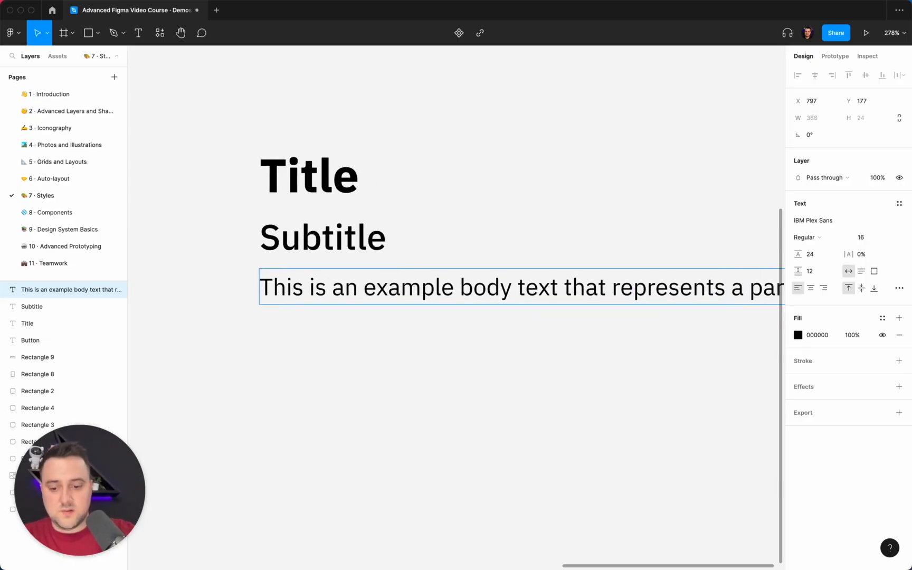
# Step: Copy the whole body sentence and paste it as a second paragraph within the same text layer
pyautogui.press('super+a')
pyautogui.press('super+c')
pyautogui.press('Right')
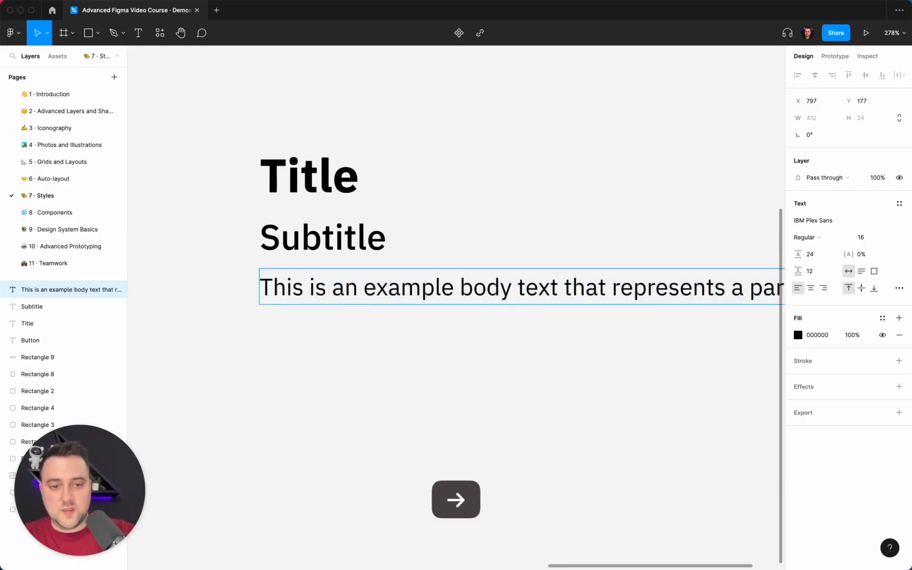
pyautogui.press('Return')
pyautogui.press('Return')
pyautogui.press('super+v')
pyautogui.scroll(-5, 375, 360)
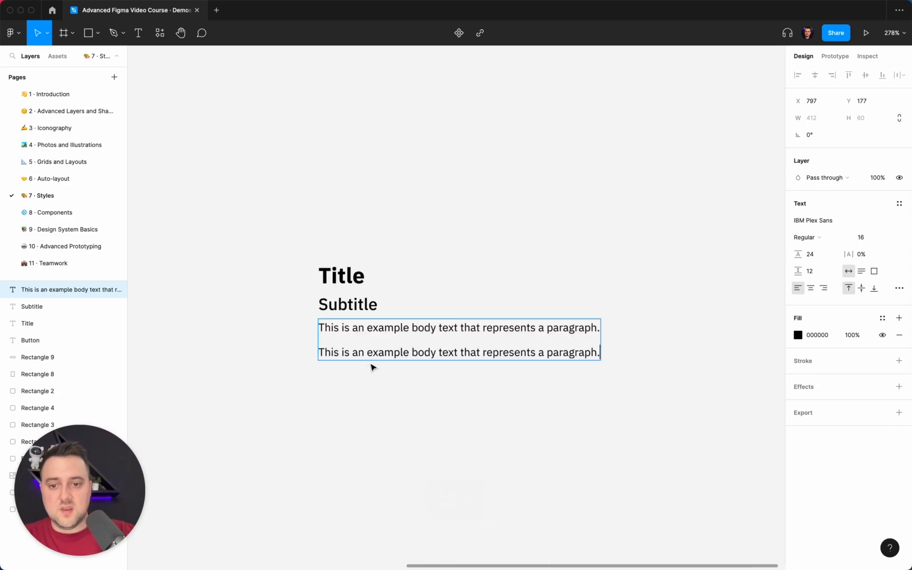
# Step: Move the body text layer down to Y 223 and narrow it to a width of 281 so its paragraphs wrap
pyautogui.press('Escape')
pyautogui.moveTo(407, 374); pyautogui.dragTo(406, 382)
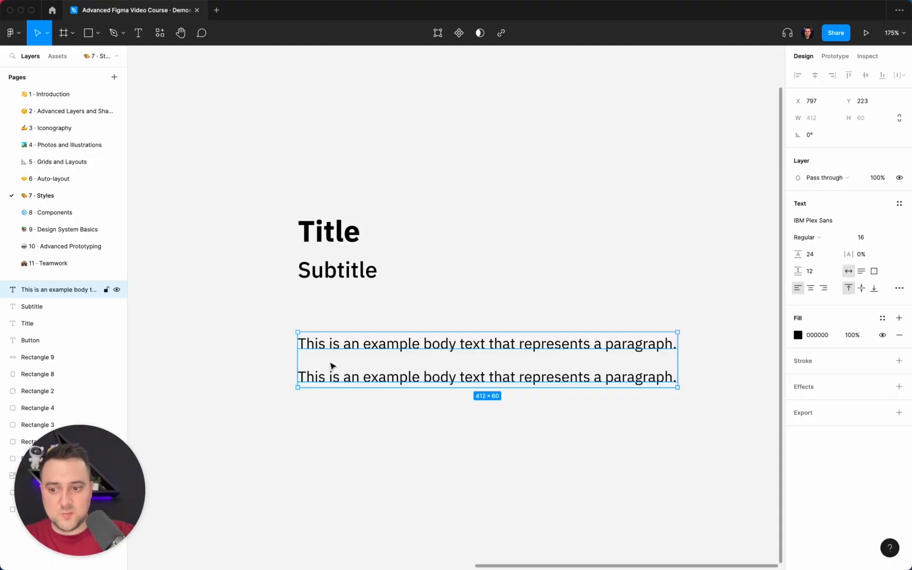
pyautogui.click(819, 244)
pyautogui.click(820, 237)
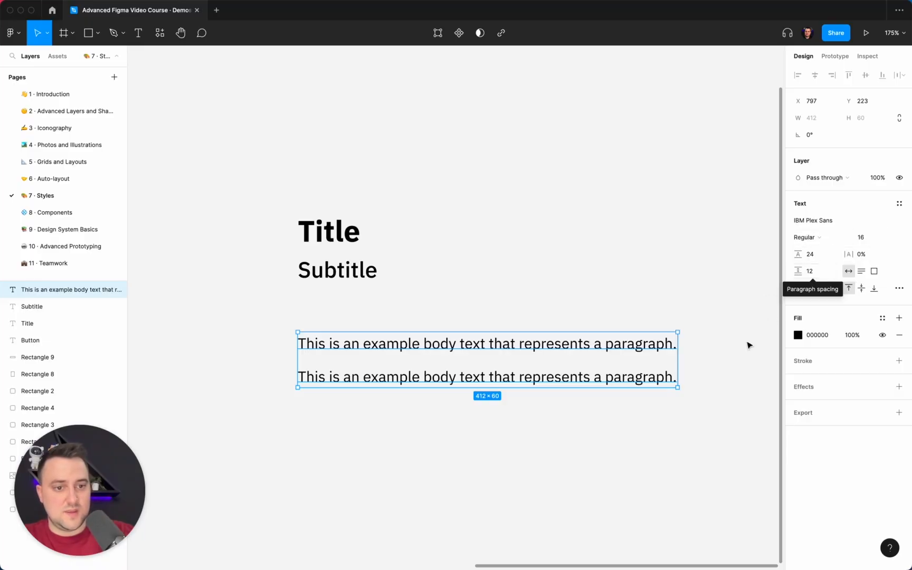
pyautogui.moveTo(677, 360); pyautogui.dragTo(557, 374)
pyautogui.click(656, 391)
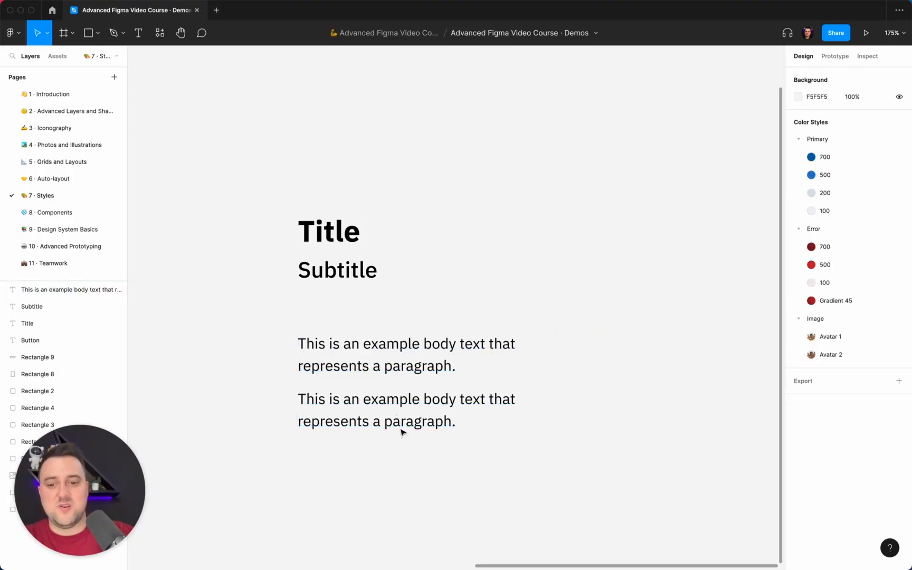
# Step: Set the two-paragraph body text's paragraph spacing to 8
pyautogui.click(417, 366)
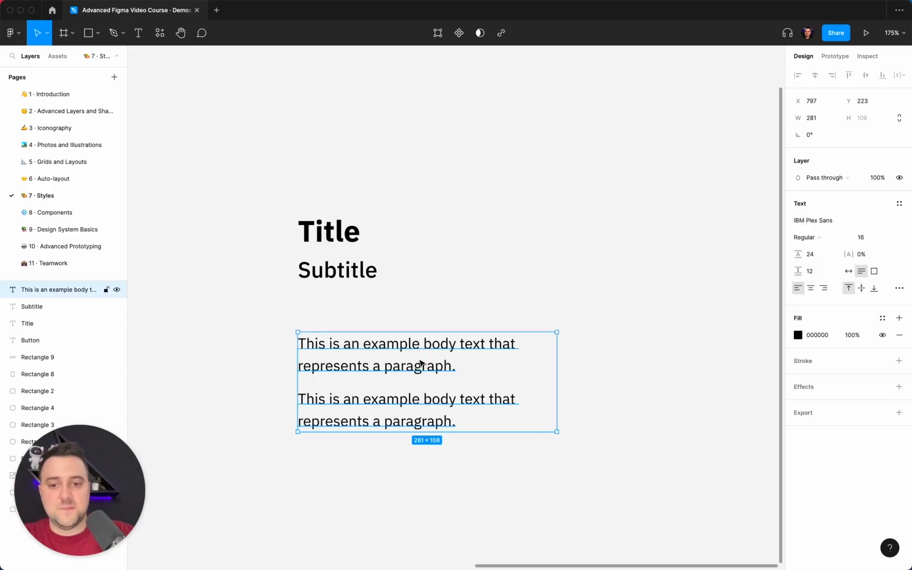
pyautogui.click(822, 277)
pyautogui.write('8')
pyautogui.press('Return')
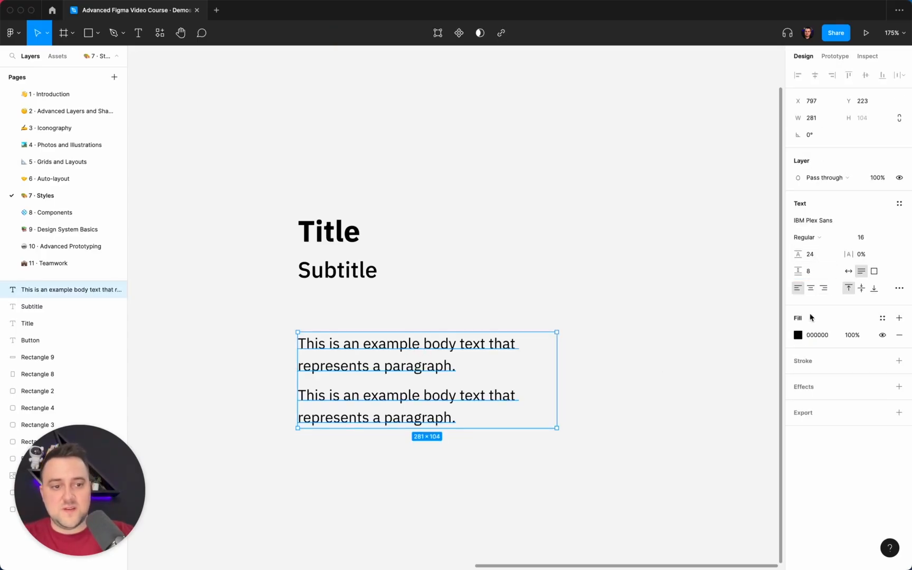
# Step: Set the body text's font size to 15 and its line height to 20, and deselect it
pyautogui.click(831, 260)
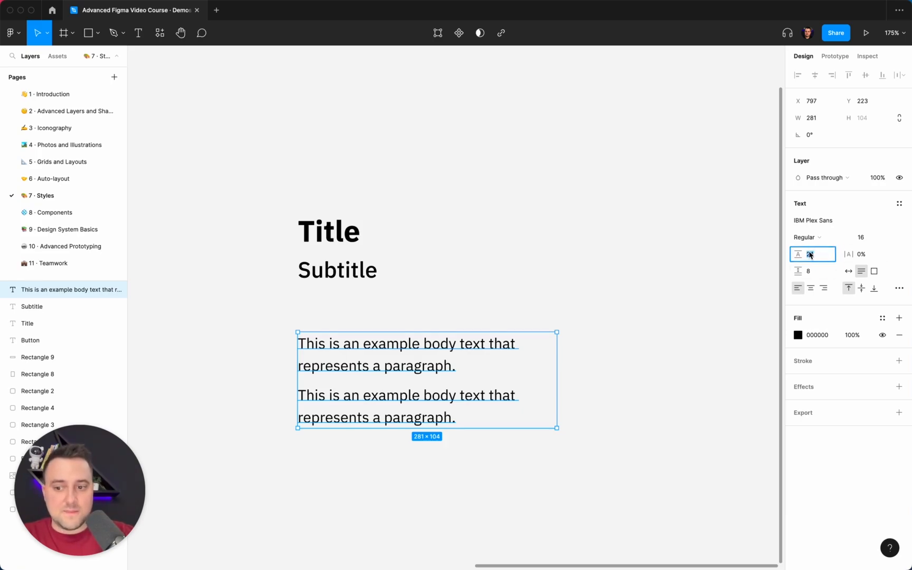
pyautogui.click(863, 237)
pyautogui.press('Down')
pyautogui.click(813, 254)
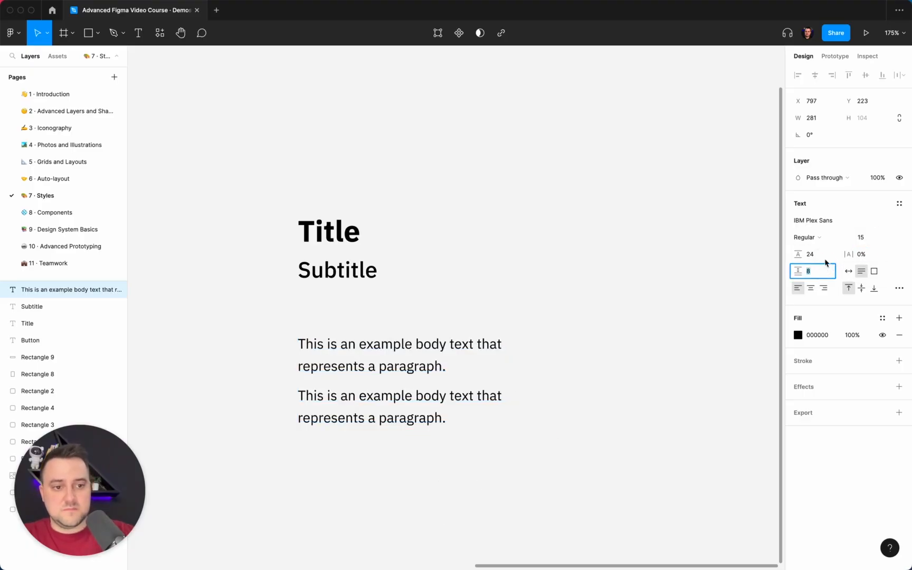
pyautogui.write('20')
pyautogui.press('Return')
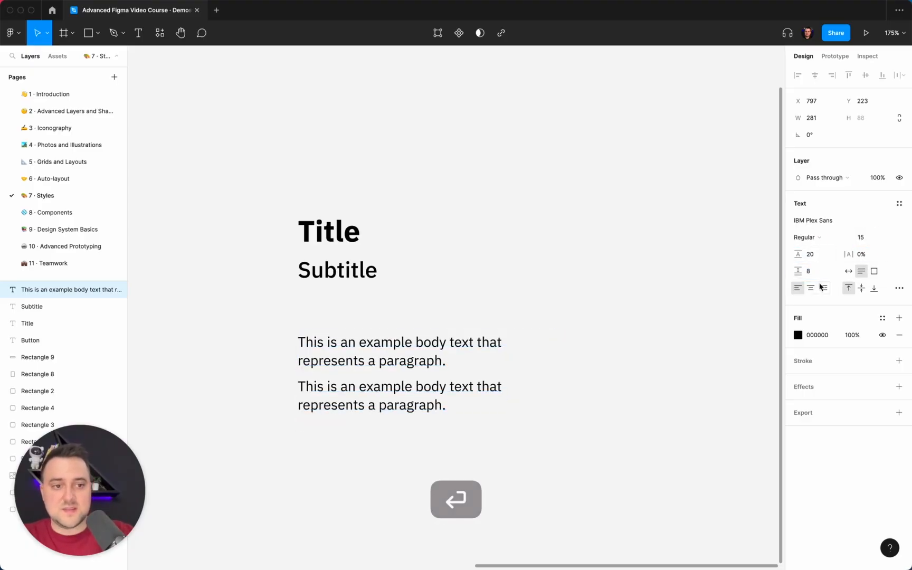
pyautogui.click(820, 271)
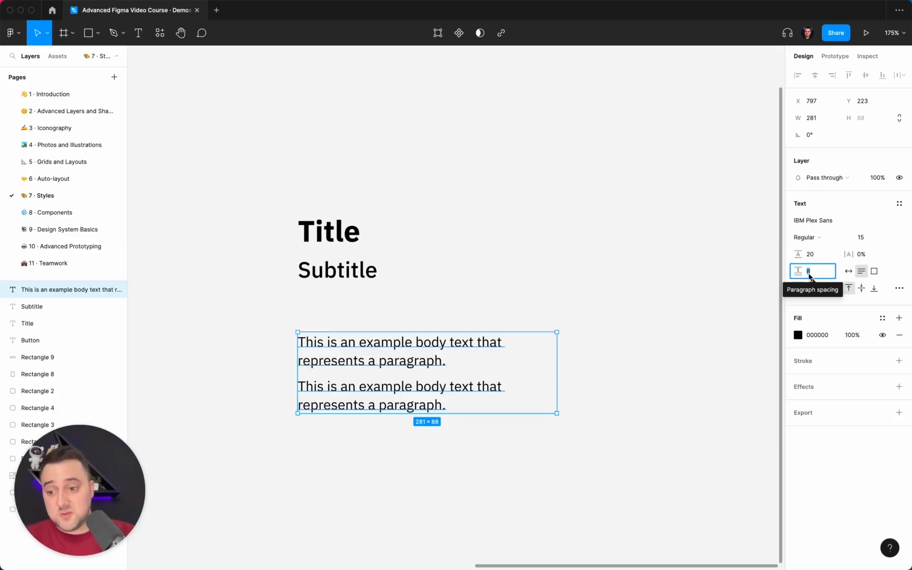
pyautogui.click(580, 248)
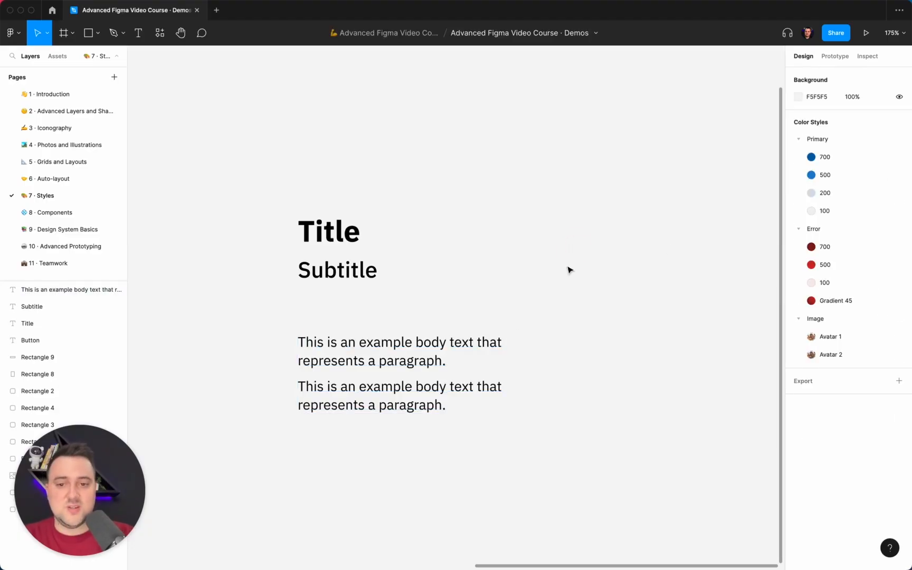
# Step: Move the two-paragraph body text layer up to Y 191, closer beneath the subtitle
pyautogui.click(471, 346)
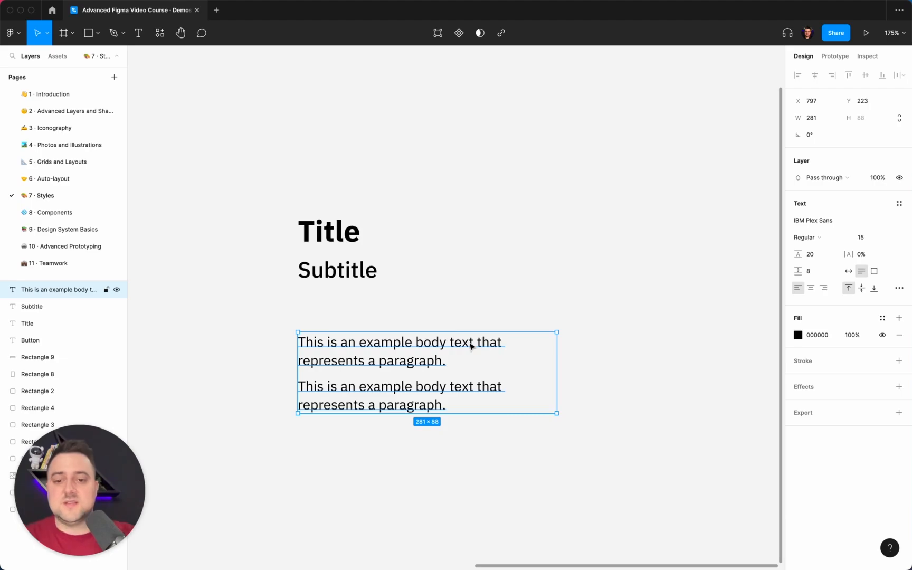
pyautogui.hscroll(-2, 471, 346)
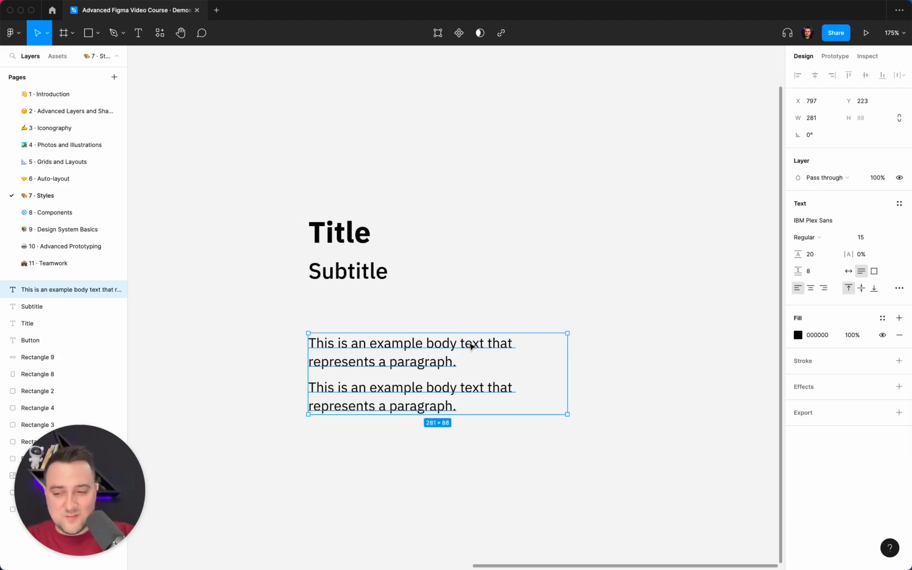
pyautogui.hscroll(-6, 471, 345)
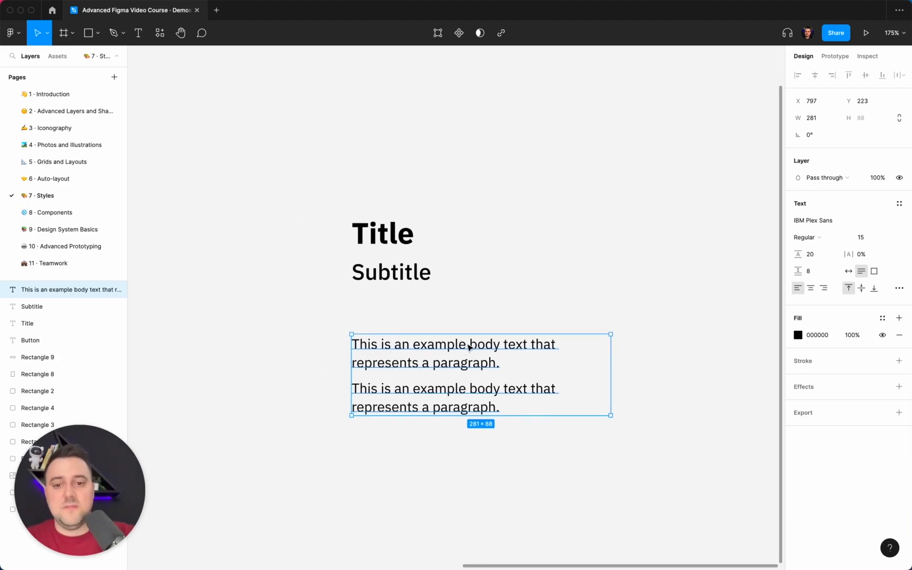
pyautogui.moveTo(464, 348); pyautogui.dragTo(461, 323)
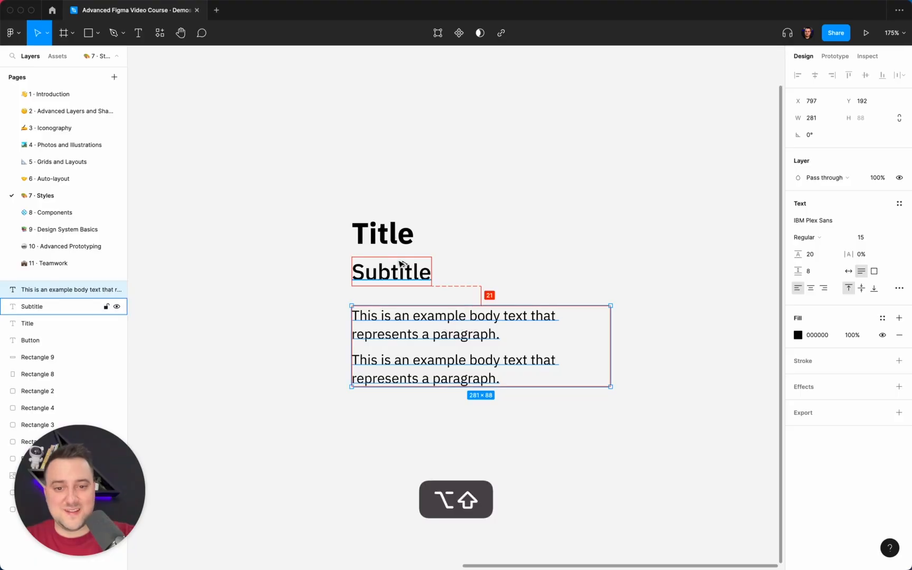
pyautogui.press('Up')
pyautogui.press('Up')
pyautogui.press('Up')
pyautogui.press('Up')
pyautogui.press('Up')
pyautogui.press('Up')
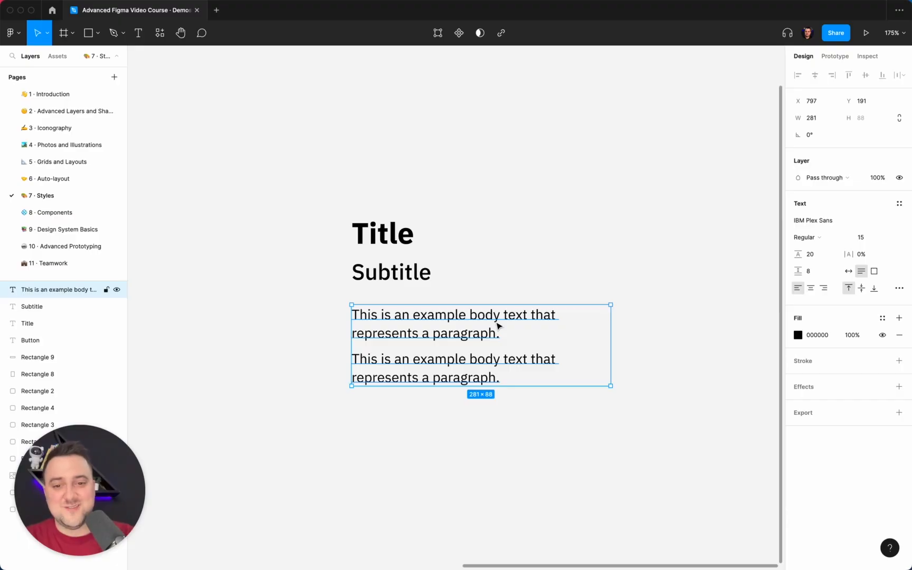
pyautogui.click(541, 290)
# Step: Duplicate the body text layer and place the copy directly below the original at Y 296
pyautogui.click(527, 318)
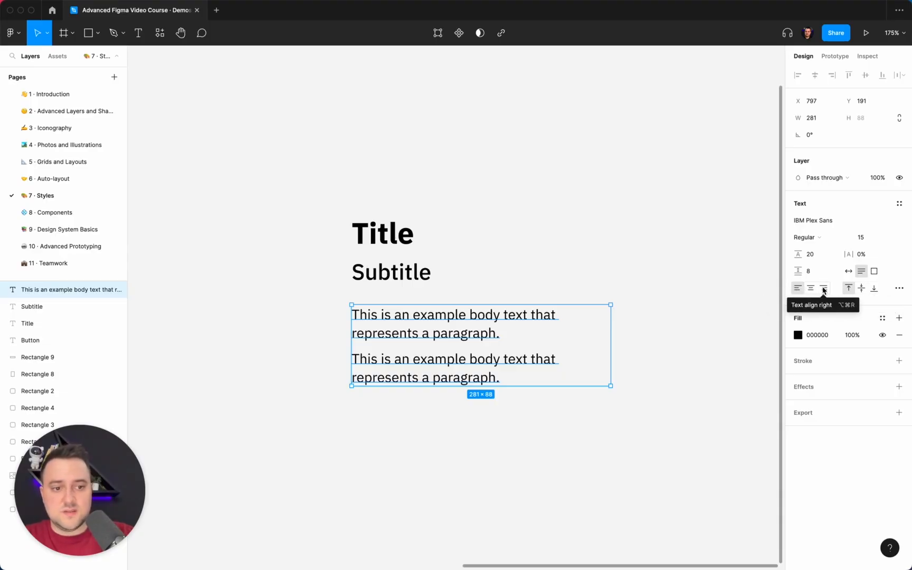
pyautogui.click(574, 268)
pyautogui.click(507, 317)
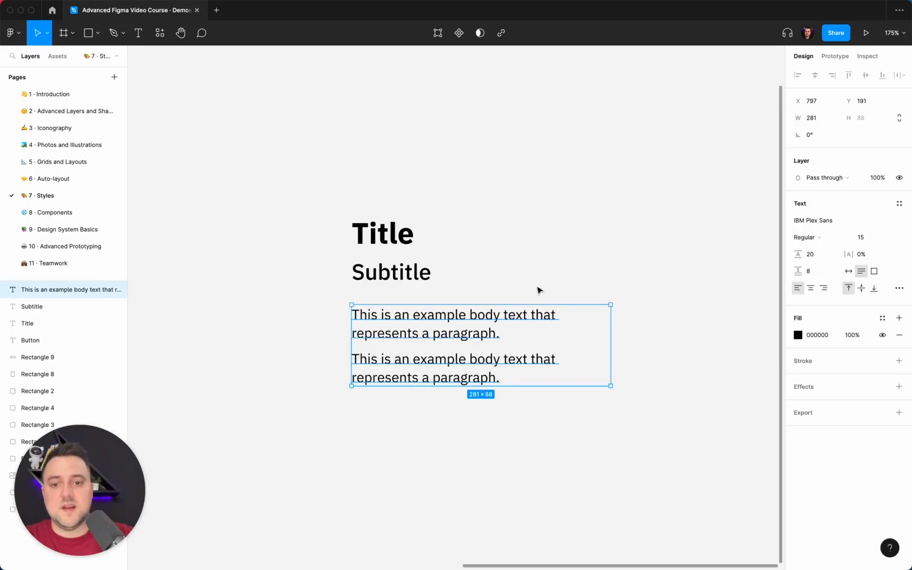
pyautogui.press('super+d')
pyautogui.click(447, 335)
pyautogui.moveTo(446, 334); pyautogui.dragTo(449, 432)
# Step: Set the duplicated body text's font size to 13 and its line height to 16
pyautogui.click(862, 236)
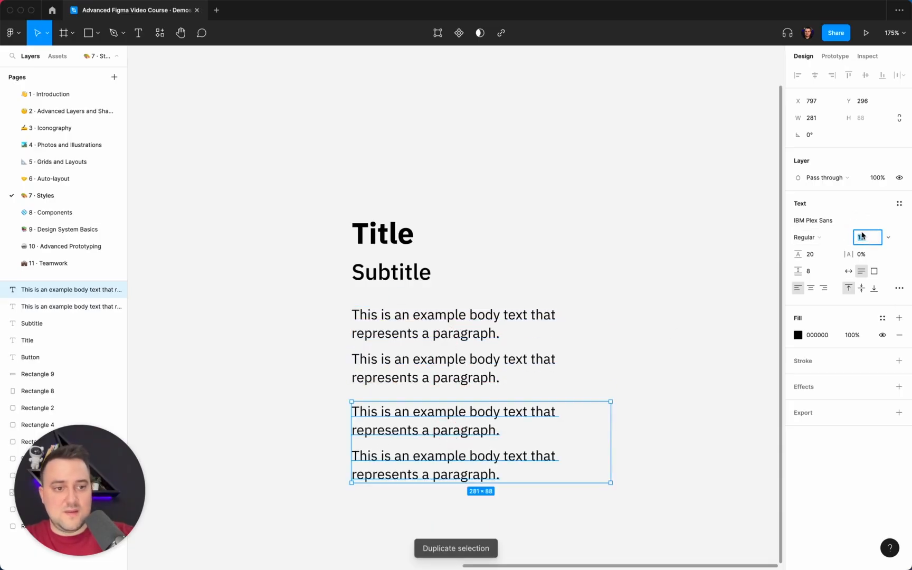
pyautogui.write('13')
pyautogui.press('Return')
pyautogui.click(813, 255)
pyautogui.write('16')
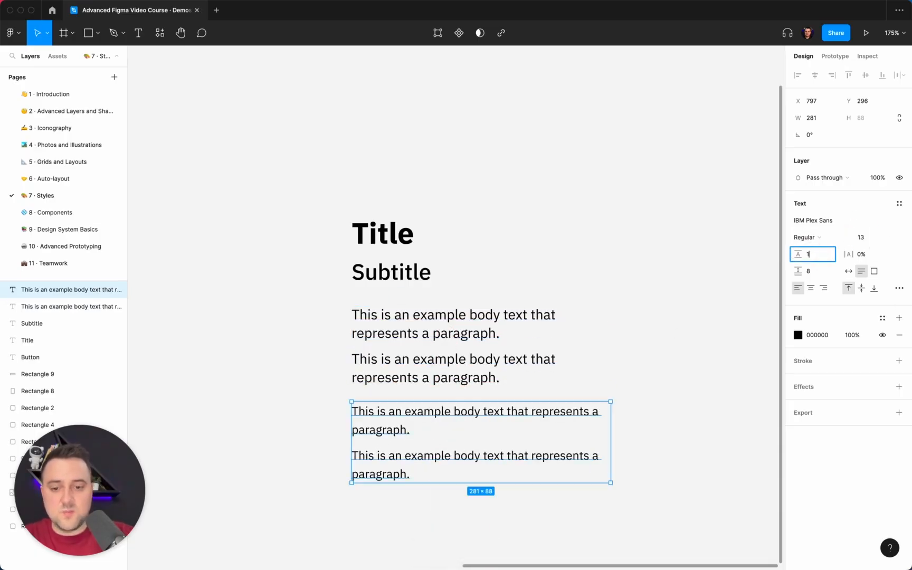
pyautogui.press('Return')
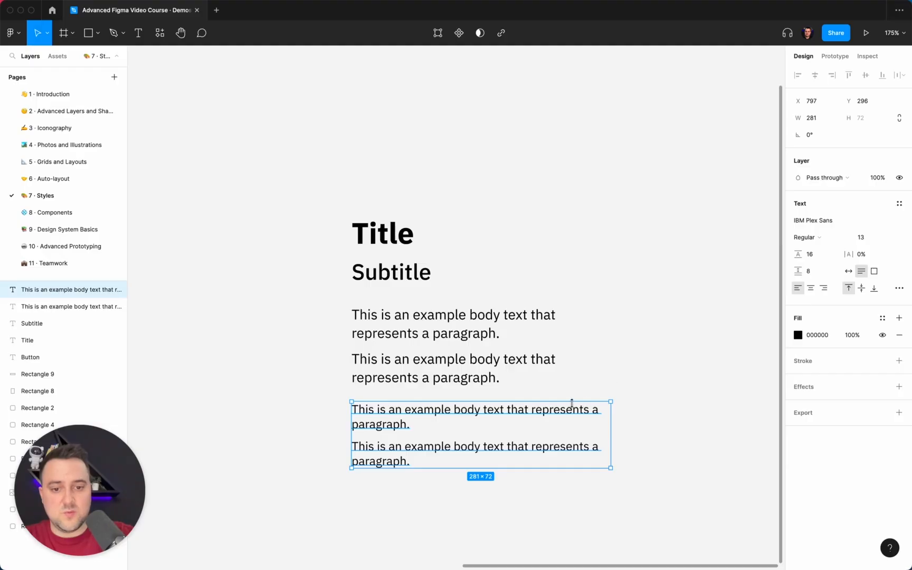
# Step: Replace the duplicated layer's text with "Description" and set it to auto width
pyautogui.click(815, 238)
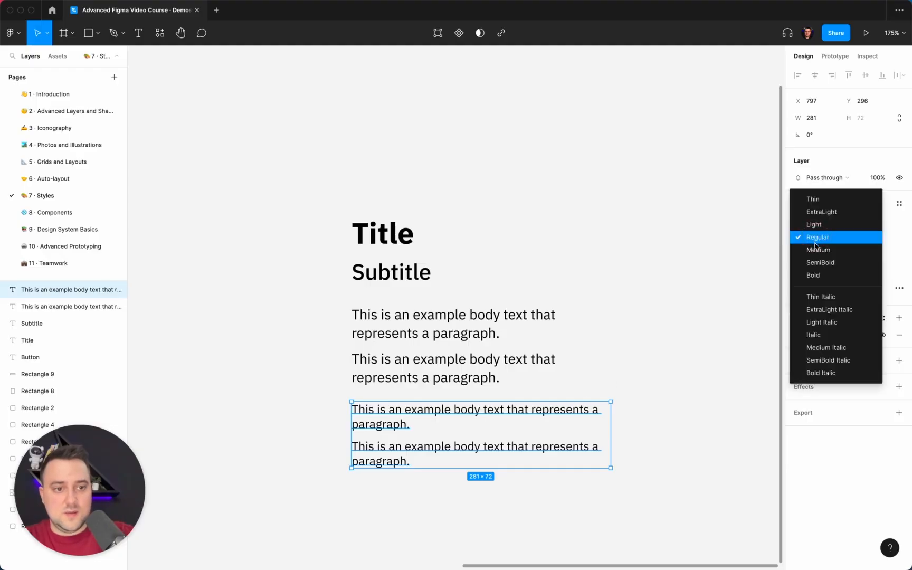
pyautogui.click(523, 420)
pyautogui.press('Return')
pyautogui.write('De')
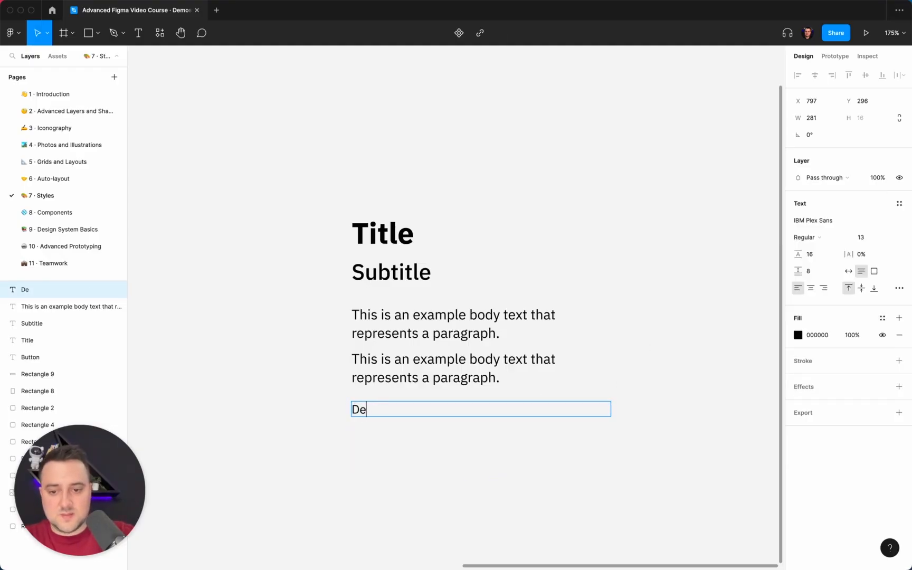
pyautogui.write('scription')
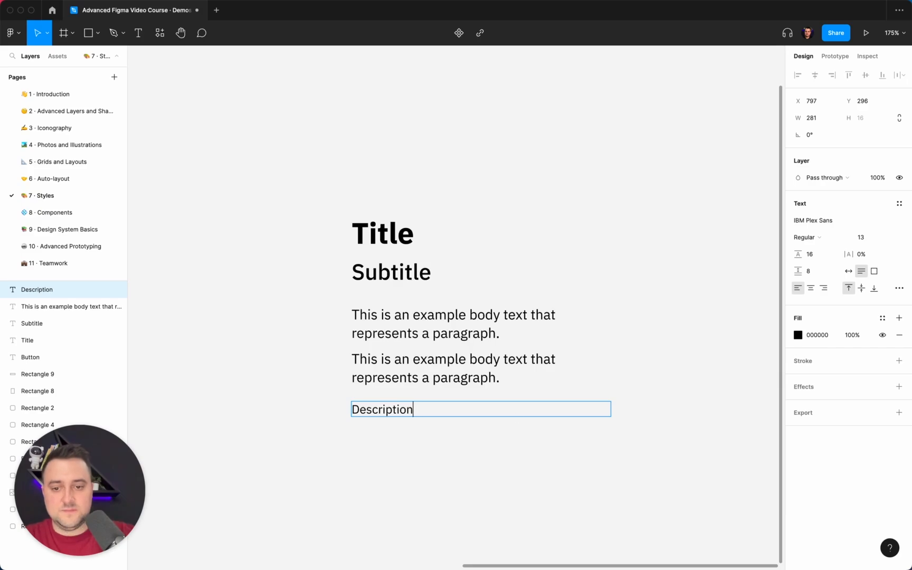
pyautogui.press('Escape')
pyautogui.click(850, 273)
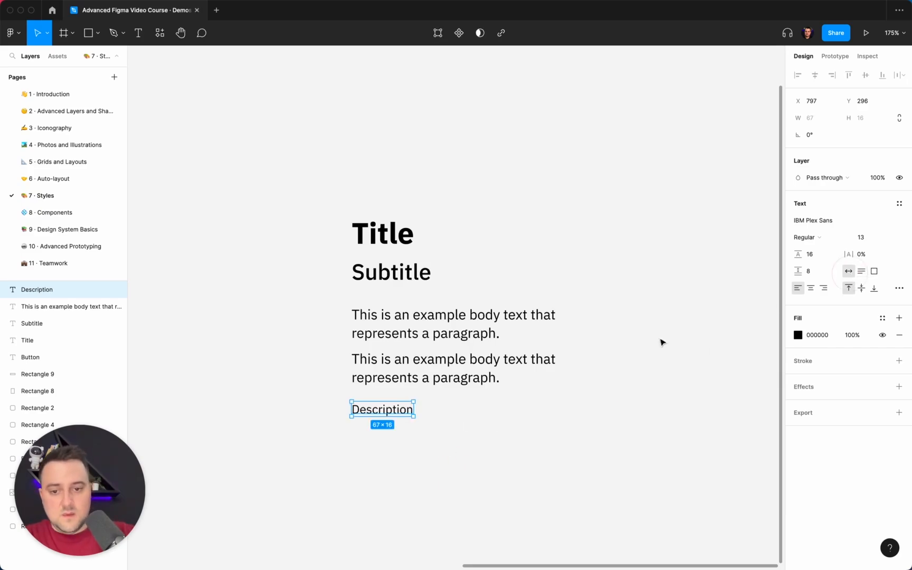
pyautogui.click(501, 231)
# Step: Create a text style named "Headings / Title" from the Title layer
pyautogui.click(359, 235)
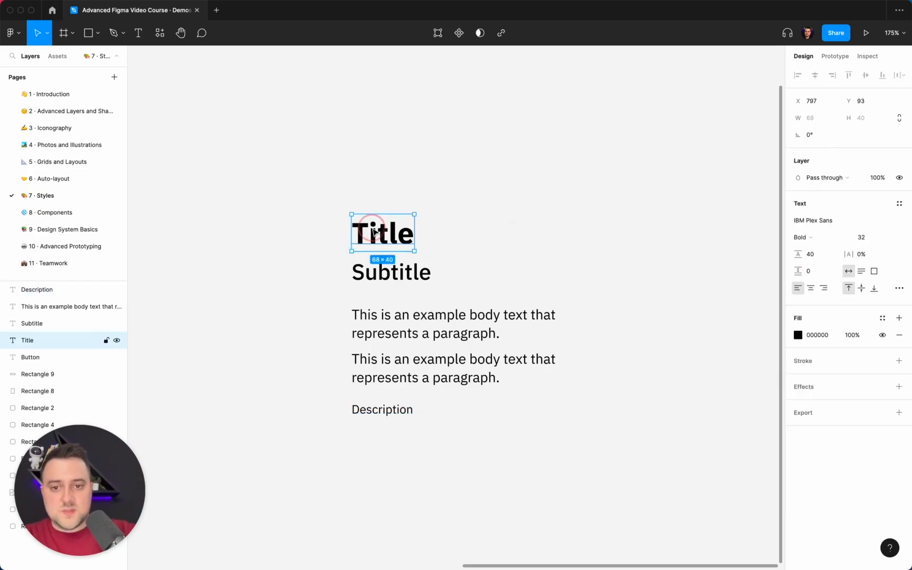
pyautogui.click(899, 204)
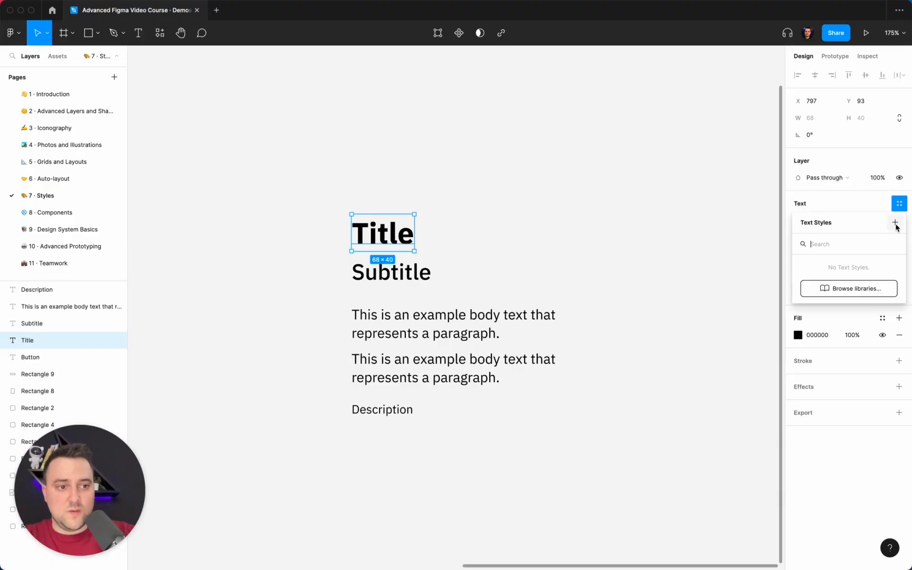
pyautogui.click(896, 225)
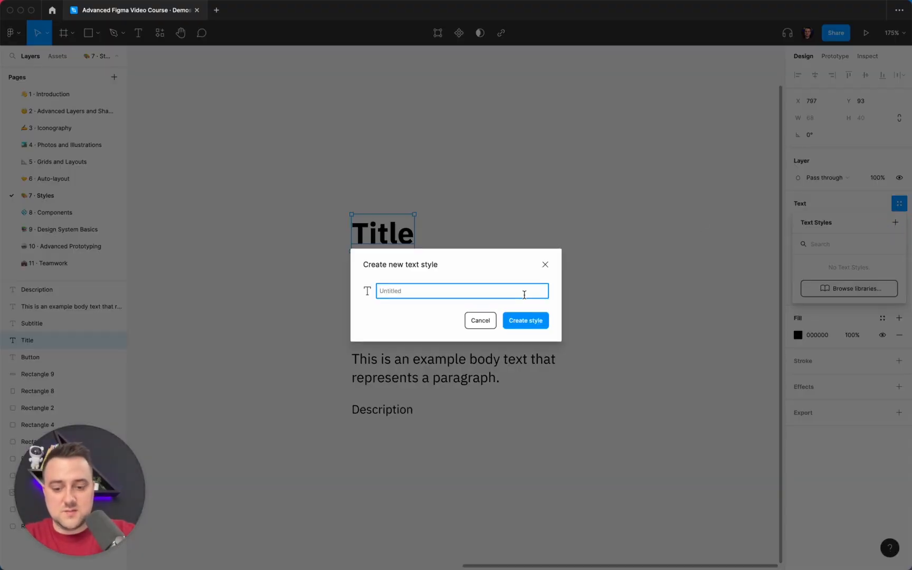
pyautogui.write('Headings / Title')
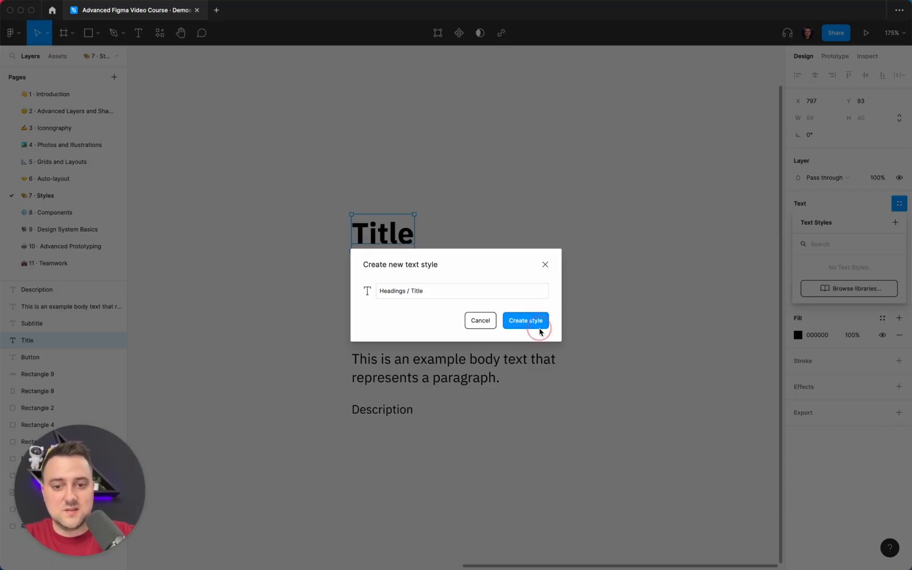
pyautogui.click(543, 328)
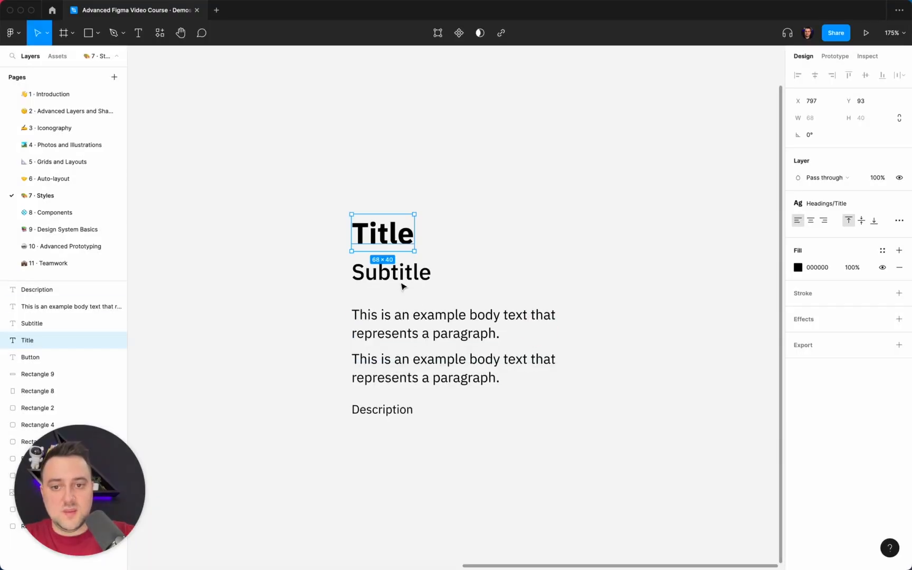
# Step: Create a text style named "Headings / Subtitle" from the Subtitle layer
pyautogui.click(403, 281)
pyautogui.click(900, 203)
pyautogui.click(895, 222)
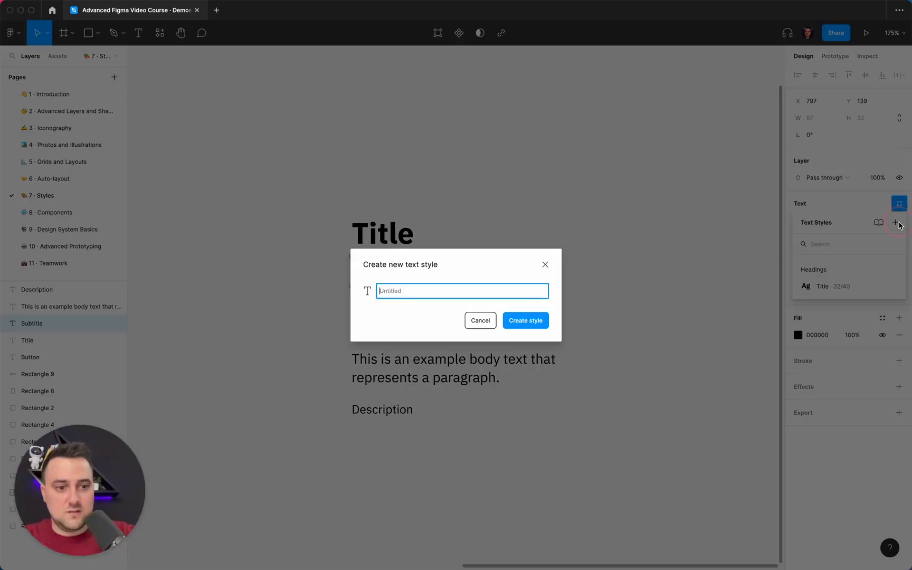
pyautogui.write('Headings /')
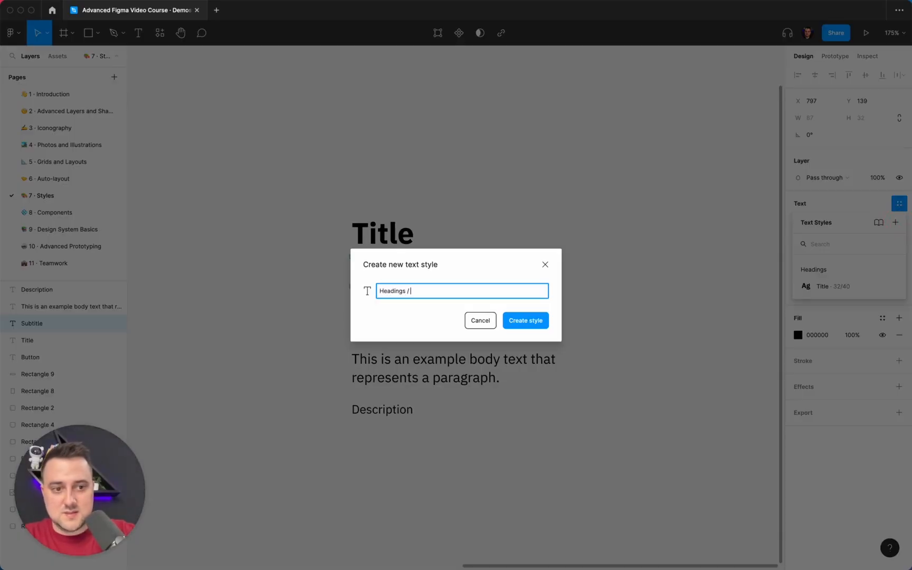
pyautogui.write(' Subtitl')
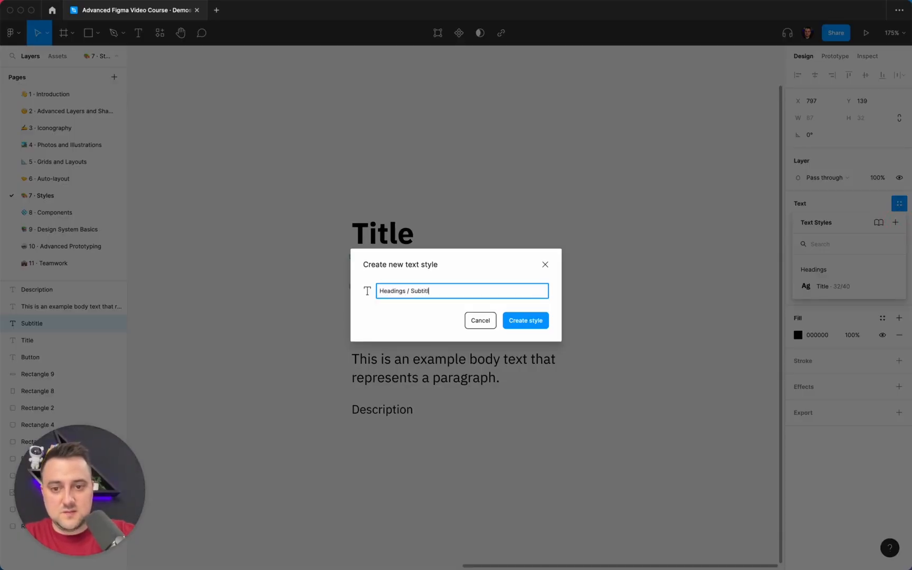
pyautogui.write('e')
pyautogui.press('Return')
# Step: Create a text style named "Body text / Paragraph" from the two-paragraph body text layer
pyautogui.click(519, 315)
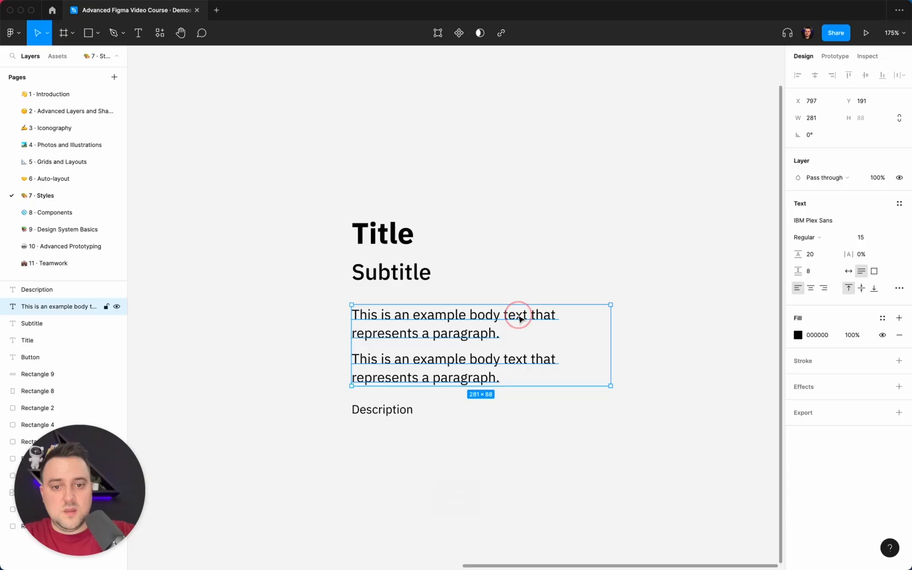
pyautogui.click(897, 203)
pyautogui.click(895, 222)
pyautogui.write('Body text /')
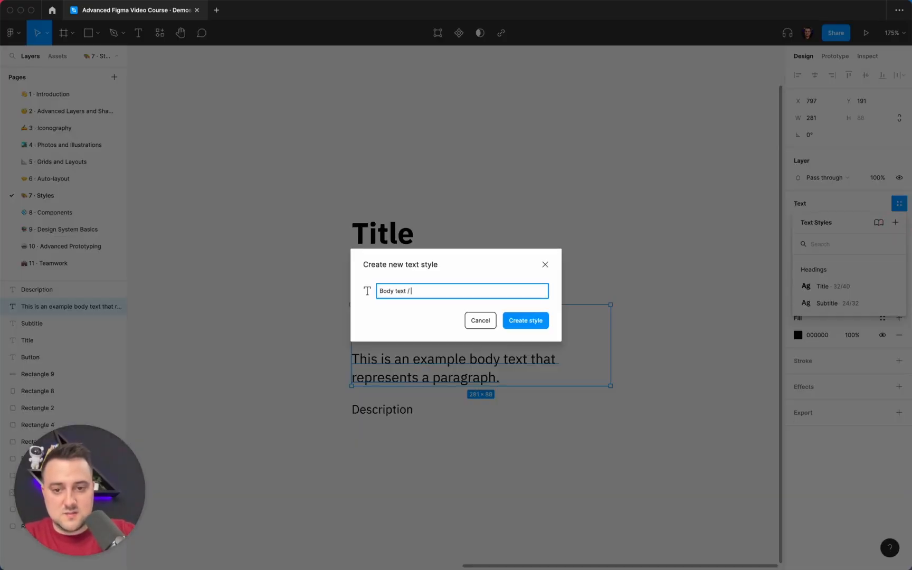
pyautogui.write(' Paragraph')
pyautogui.press('Return')
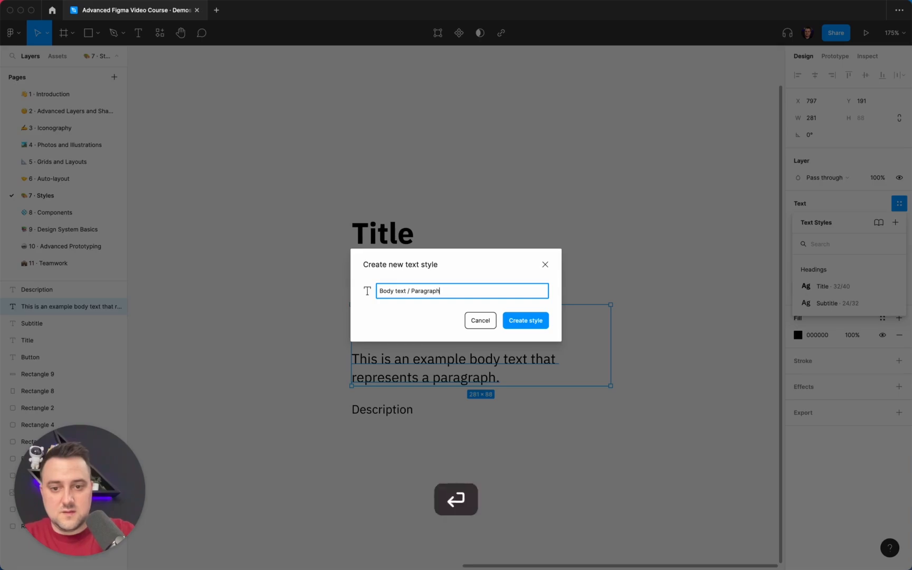
# Step: Create a text style named "Body text / Description" from the Description layer and deselect it
pyautogui.click(370, 415)
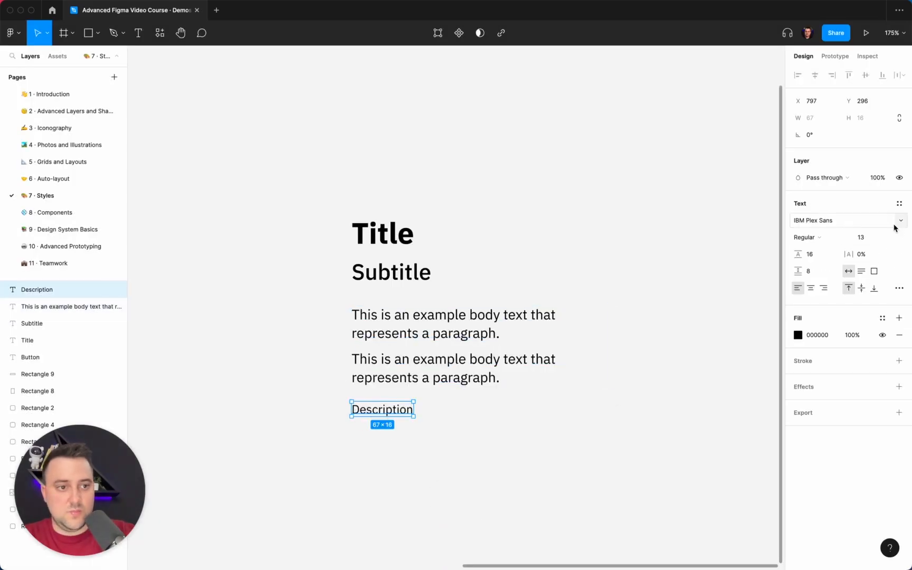
pyautogui.click(899, 204)
pyautogui.click(895, 222)
pyautogui.write('Body text / De')
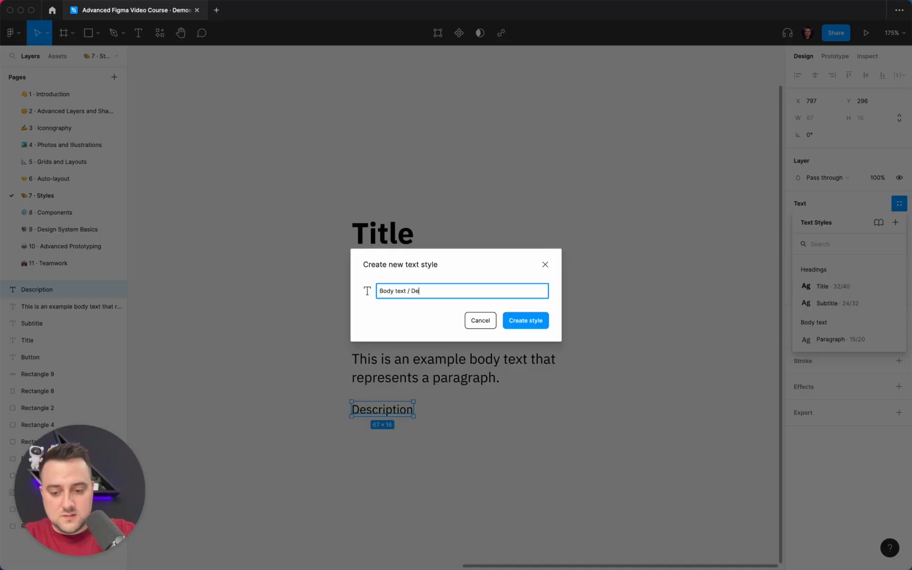
pyautogui.write('scripti')
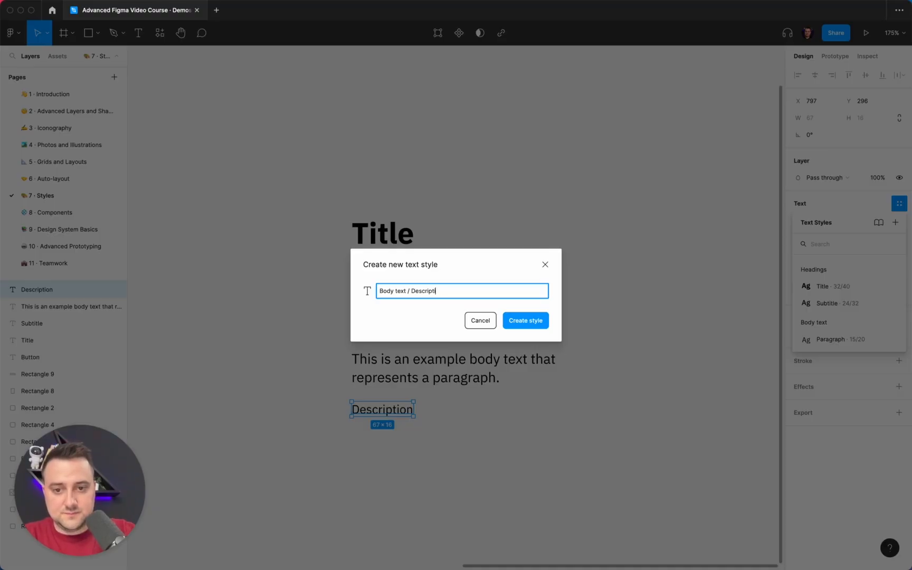
pyautogui.write('on')
pyautogui.press('Return')
pyautogui.click(639, 203)
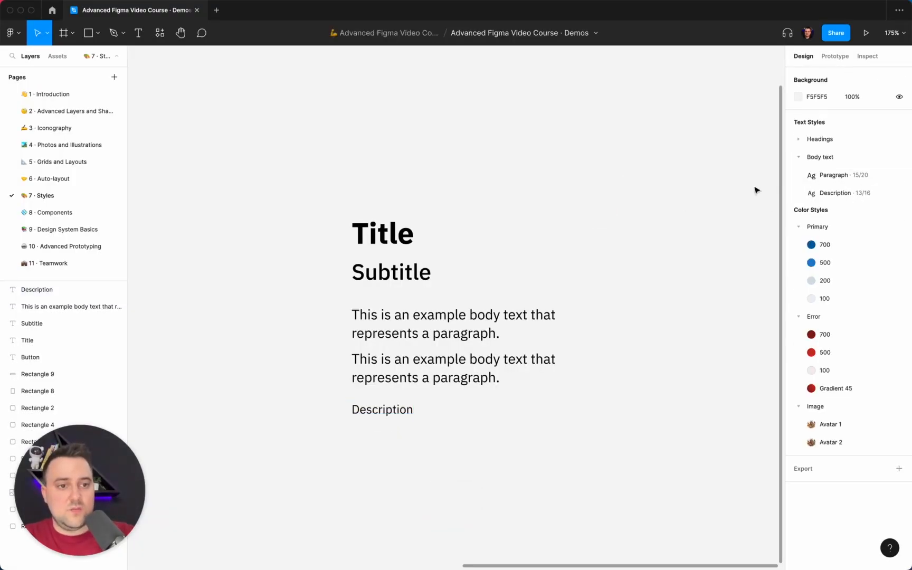
# Step: Collapse the Primary, Error and Image color style groups and expand the Headings text styles for review
pyautogui.click(798, 228)
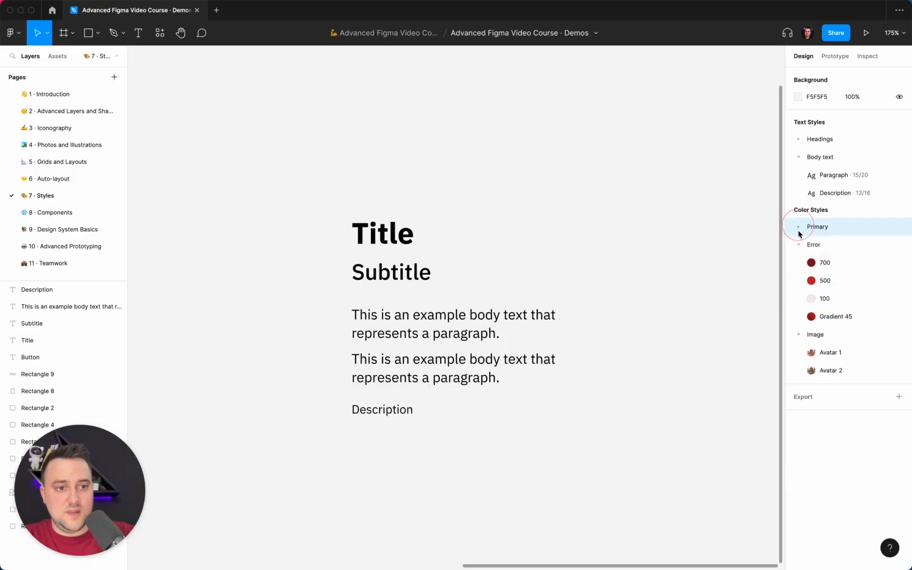
pyautogui.click(798, 245)
pyautogui.click(798, 262)
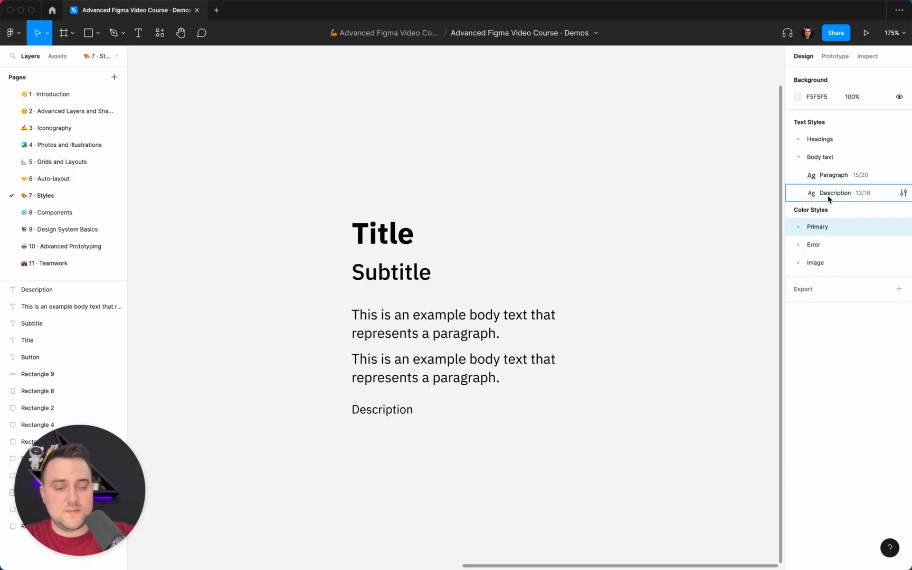
pyautogui.click(798, 157)
pyautogui.click(798, 158)
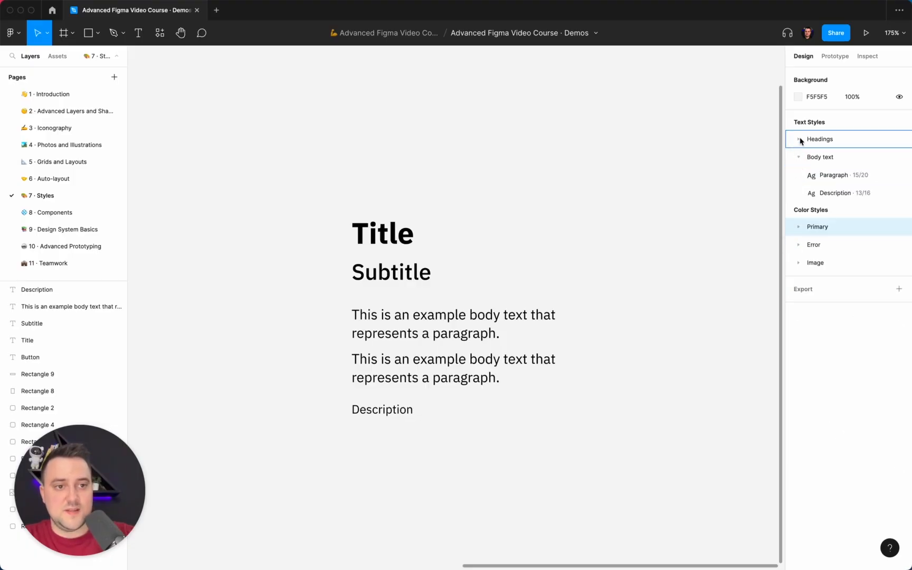
pyautogui.click(798, 140)
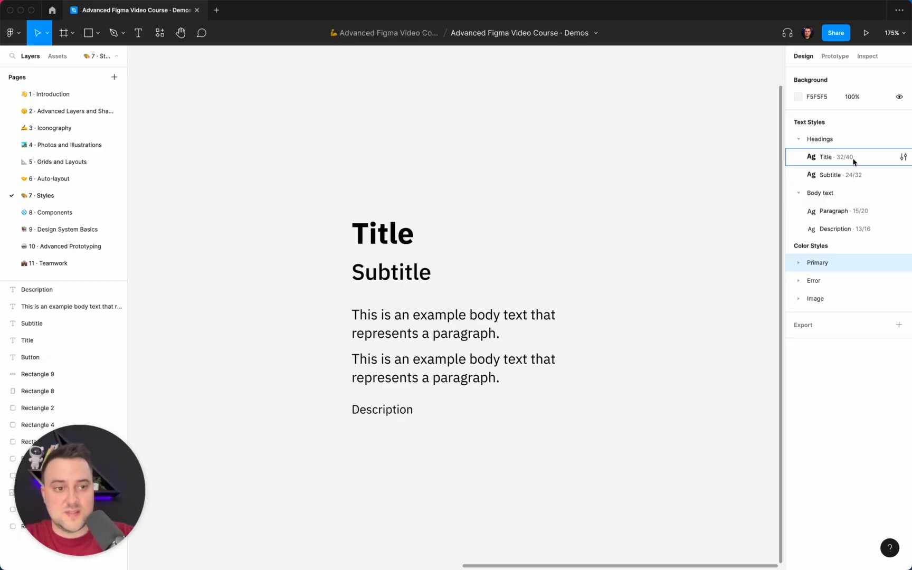
# Step: Try centre text alignment on the styled Title layer and return it to left alignment
pyautogui.click(379, 244)
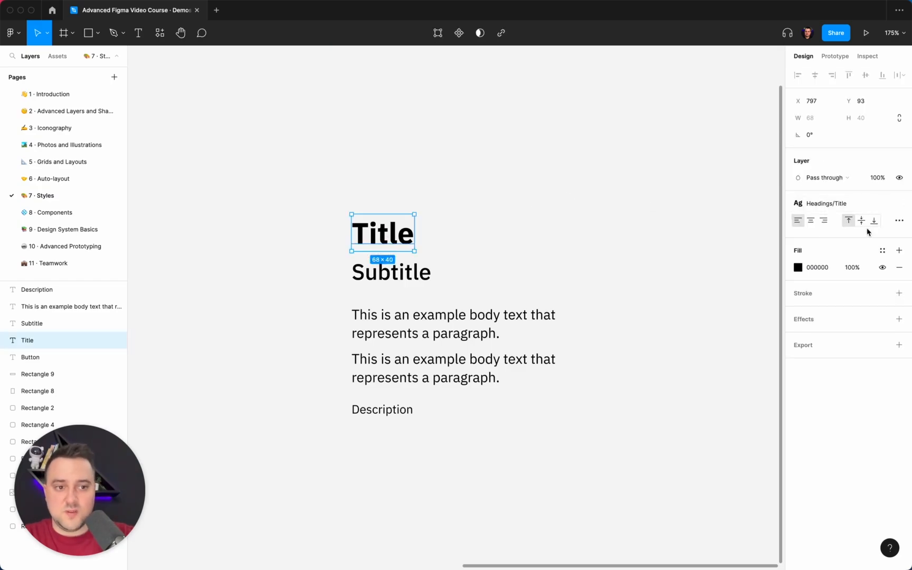
pyautogui.click(811, 220)
pyautogui.click(797, 221)
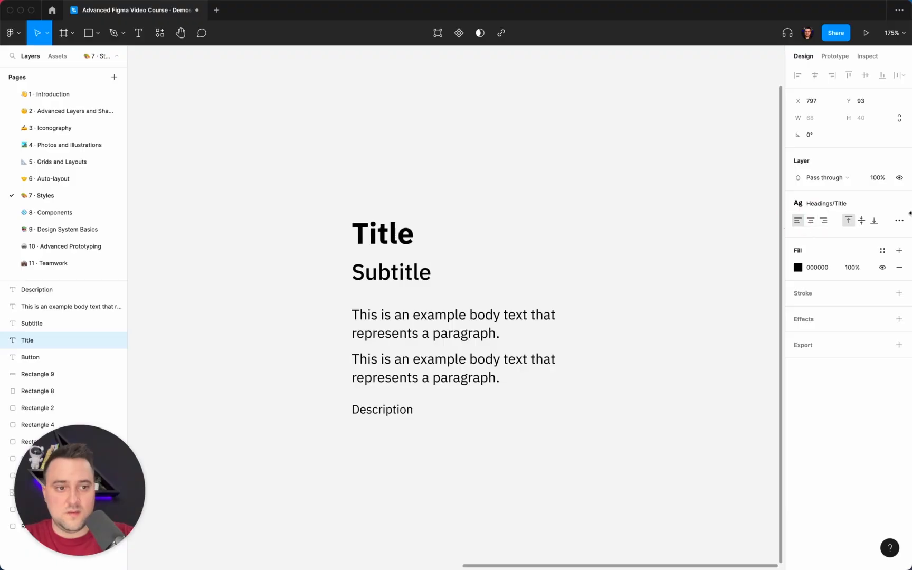
# Step: Examine the type settings still available for the styled Title layer and close them, keeping the layer selected
pyautogui.click(898, 221)
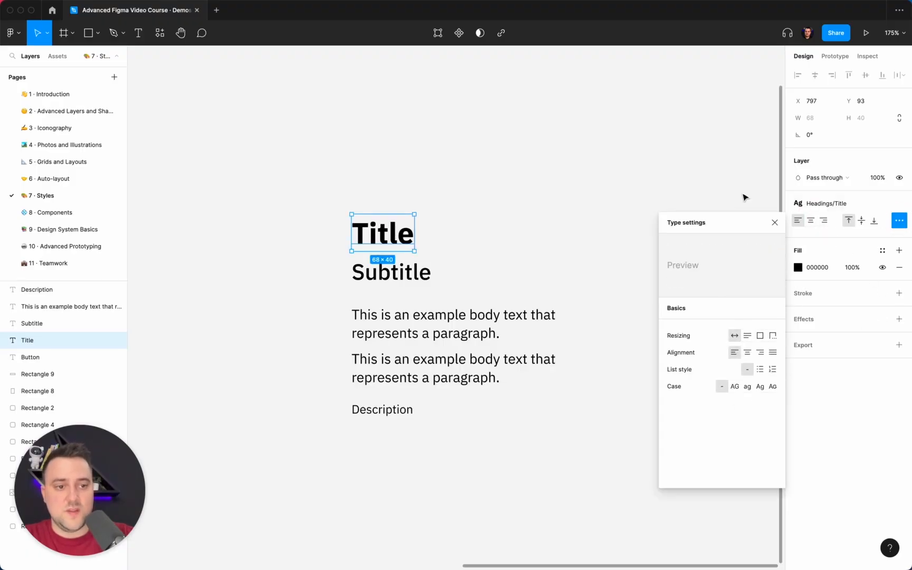
pyautogui.click(580, 204)
pyautogui.click(397, 225)
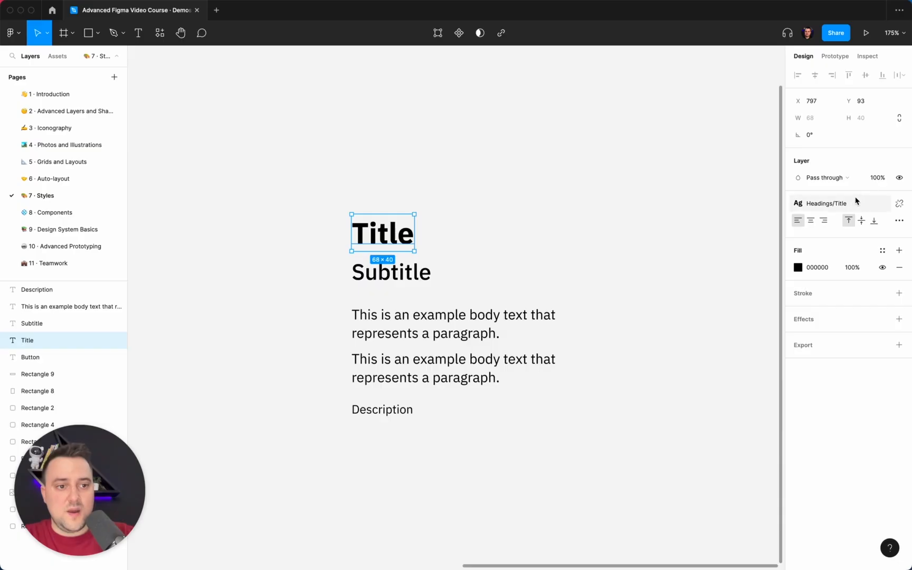
# Step: Detach the Title layer from its text style, try a 120% line height, and undo back to the linked Headings/Title style
pyautogui.click(888, 204)
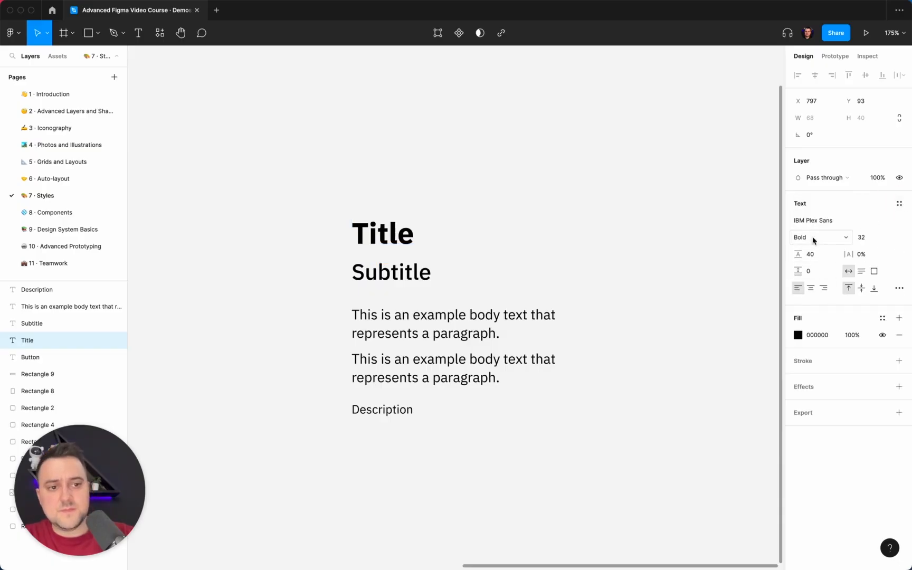
pyautogui.click(811, 258)
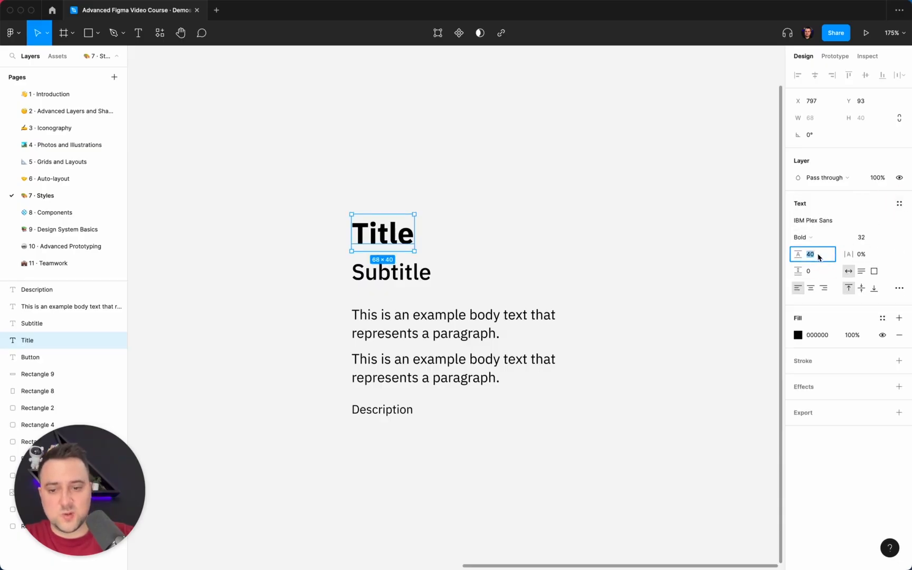
pyautogui.write('1')
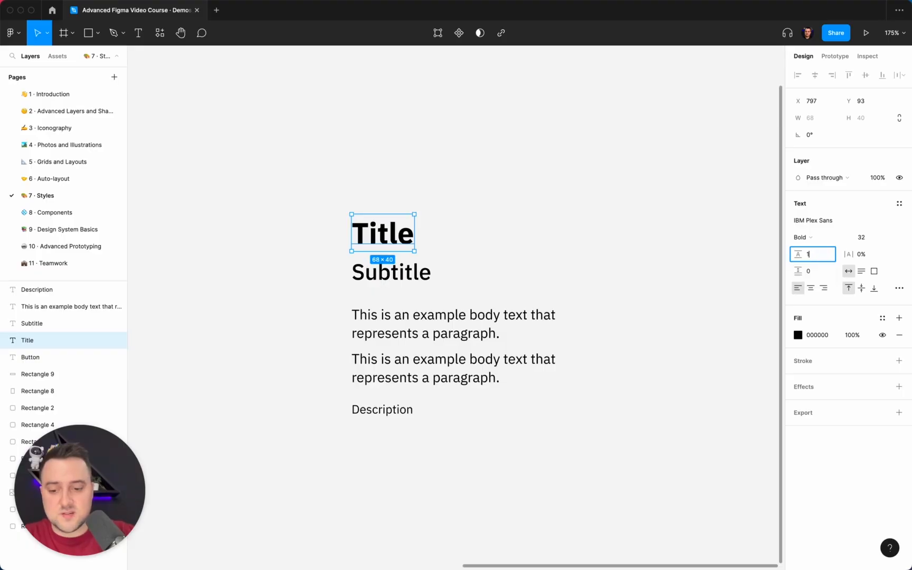
pyautogui.write('20%')
pyautogui.press('Return')
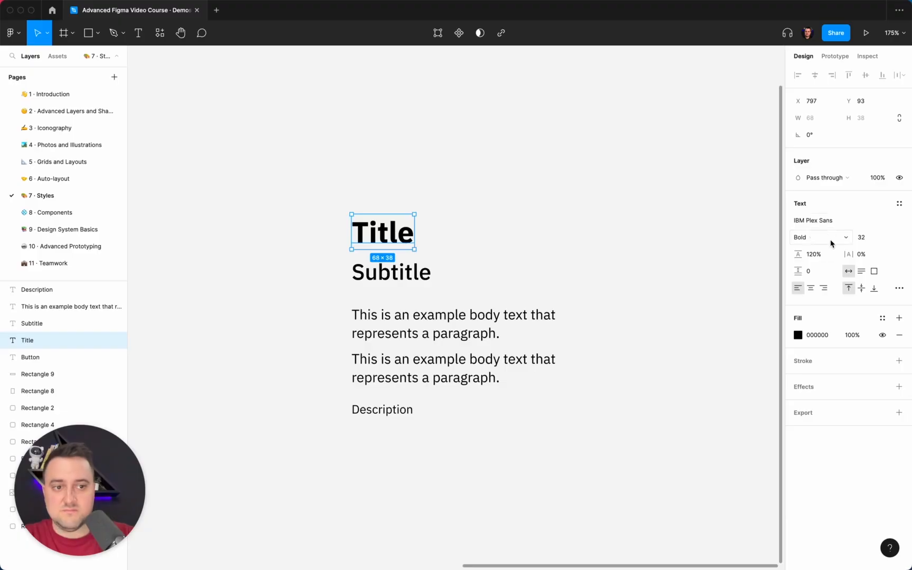
pyautogui.press('super')
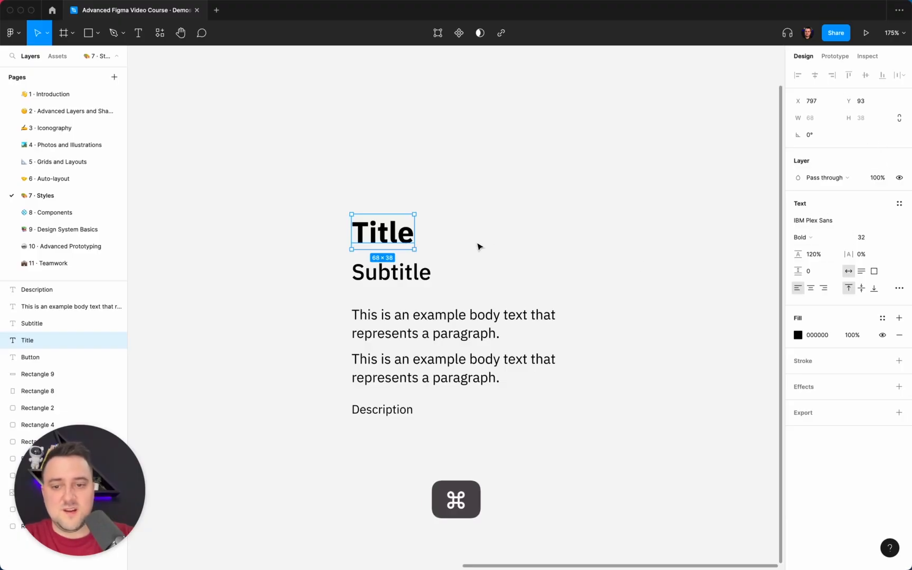
pyautogui.press('super+z')
pyautogui.click(528, 238)
pyautogui.click(402, 233)
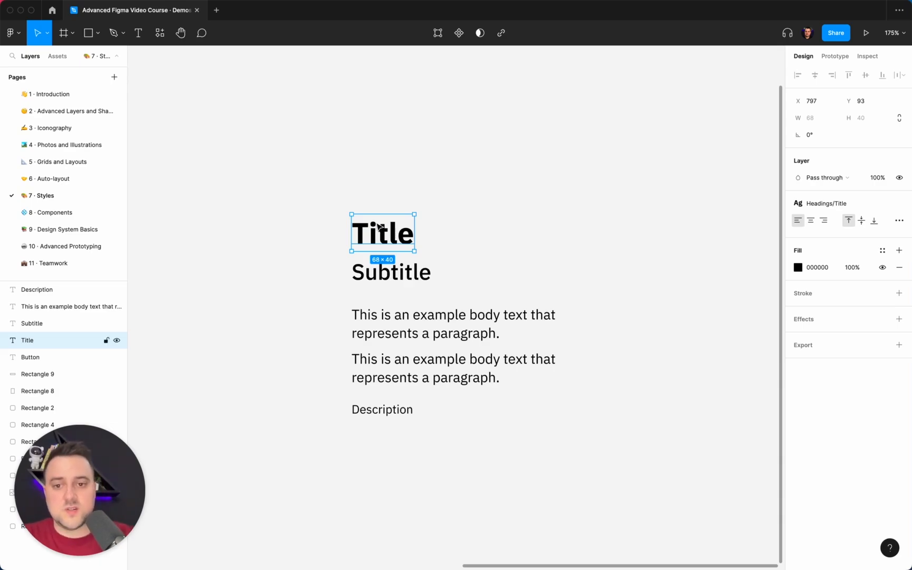
pyautogui.click(472, 232)
pyautogui.click(389, 241)
pyautogui.hscroll(3, 389, 241)
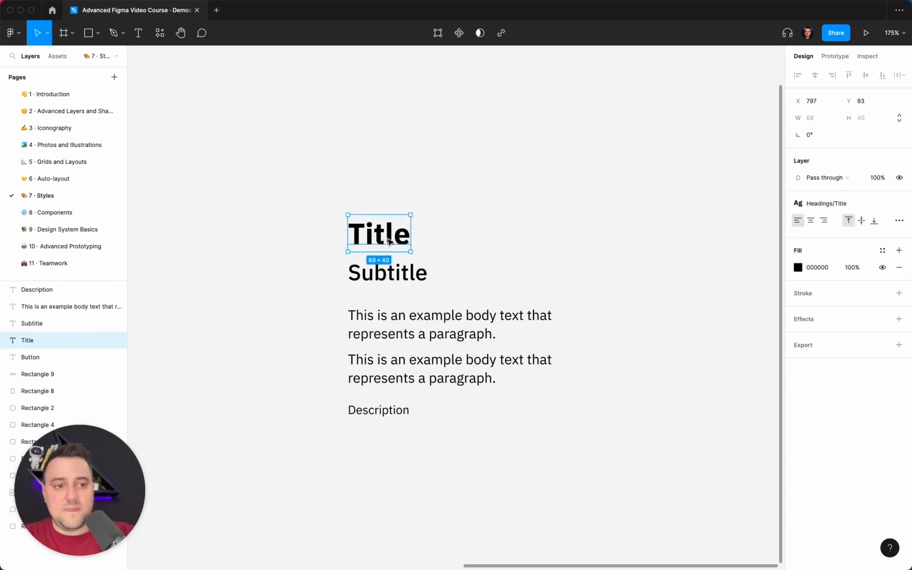
pyautogui.click(446, 230)
# Step: Edit the Subtitle text style in the Headings group and change its font weight to Regular
pyautogui.moveTo(844, 177)
pyautogui.mouseDown()
pyautogui.moveTo(855, 204)
pyautogui.moveTo(839, 158)
pyautogui.moveTo(843, 168)
pyautogui.mouseUp()
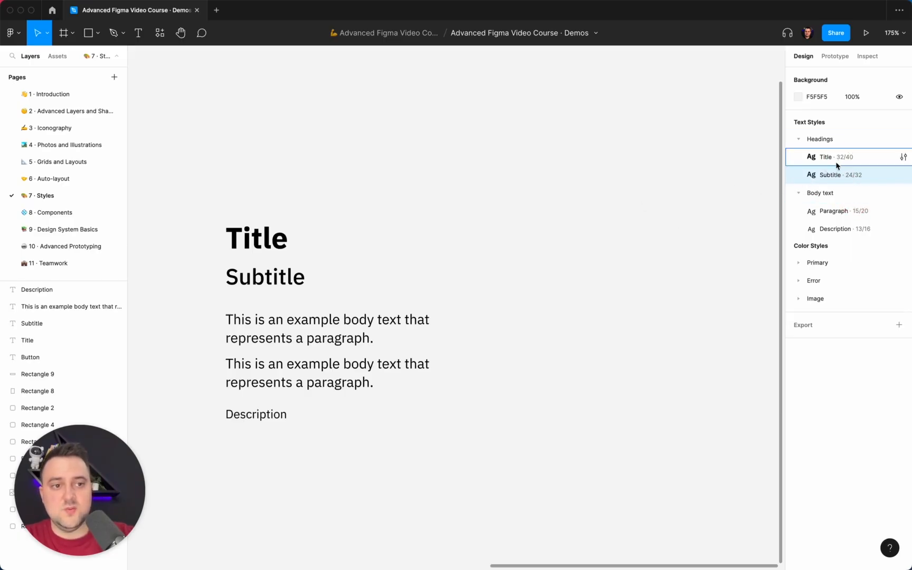
pyautogui.doubleClick(844, 176)
pyautogui.click(803, 178)
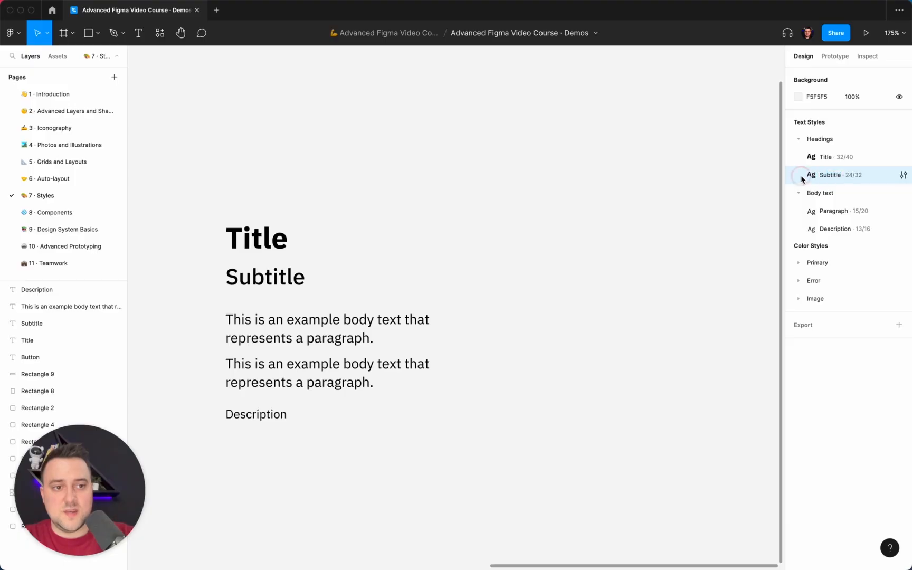
pyautogui.click(903, 177)
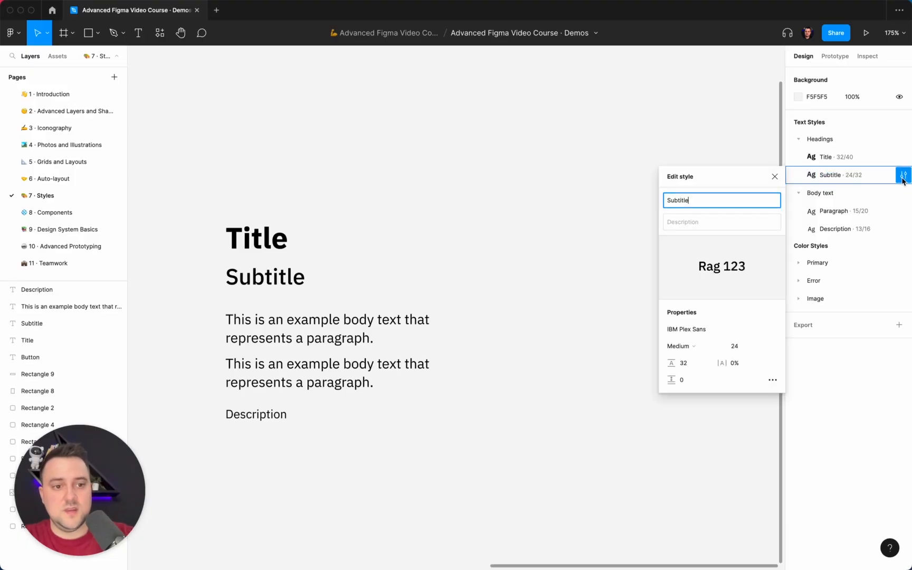
pyautogui.click(687, 221)
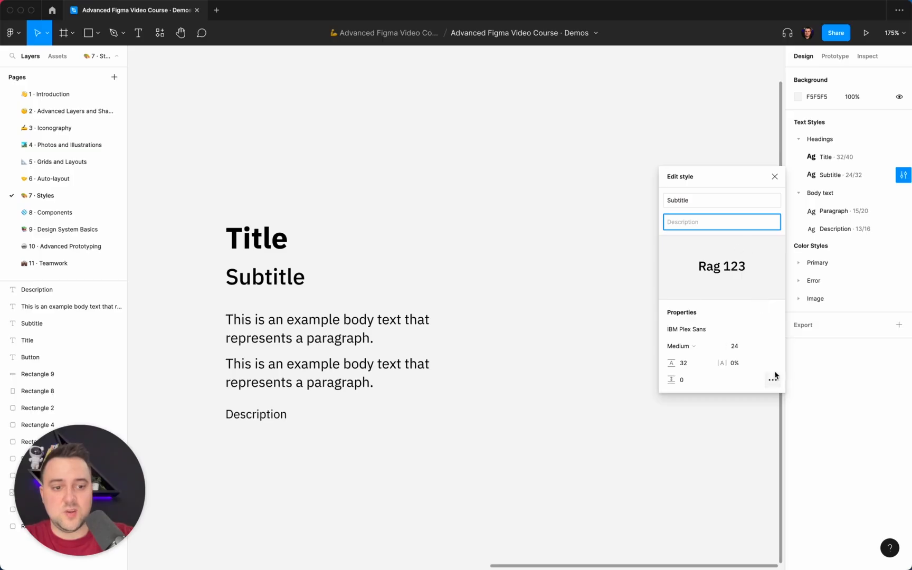
pyautogui.click(686, 346)
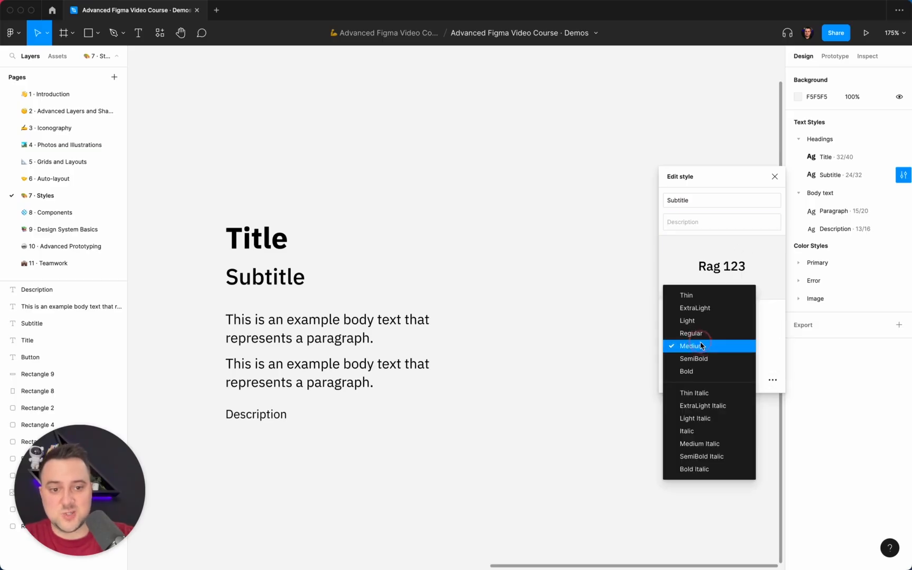
pyautogui.click(701, 333)
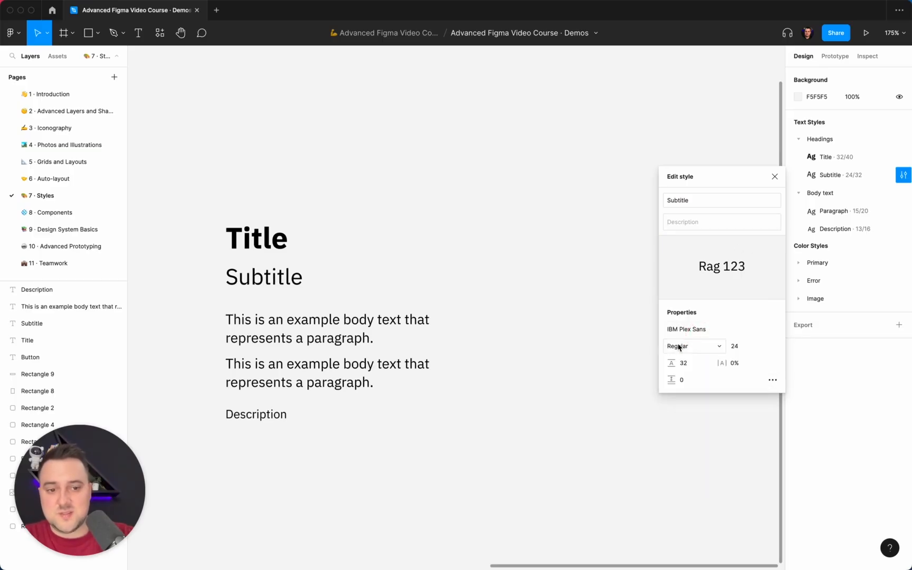
# Step: Examine the detailed and basic type settings of the Subtitle text style and close the style editor
pyautogui.click(772, 380)
pyautogui.click(576, 381)
pyautogui.scroll(-10, 633, 470)
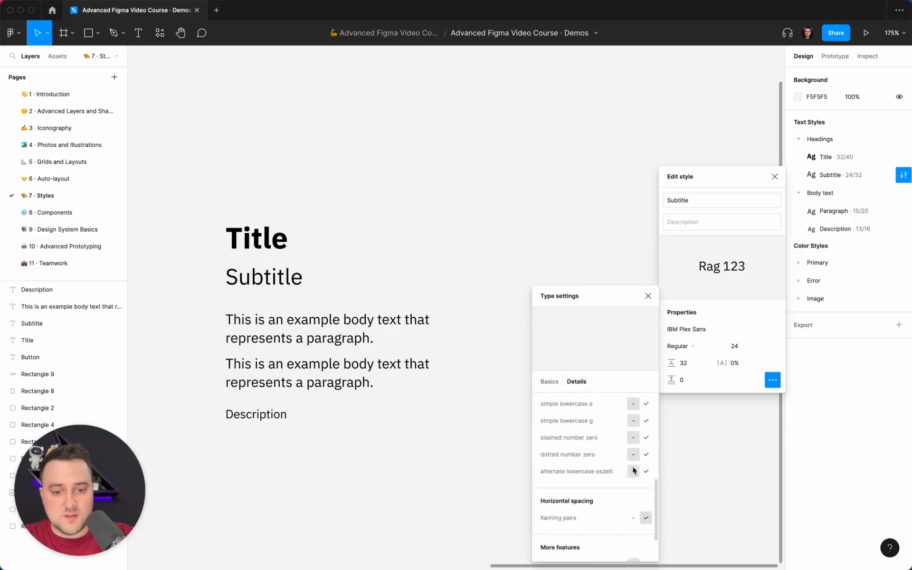
pyautogui.scroll(10, 608, 494)
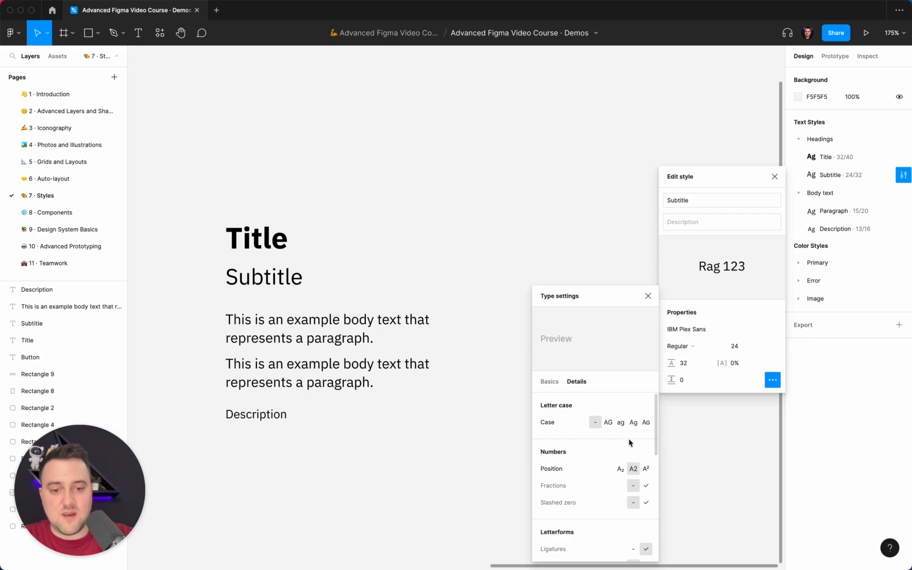
pyautogui.click(550, 381)
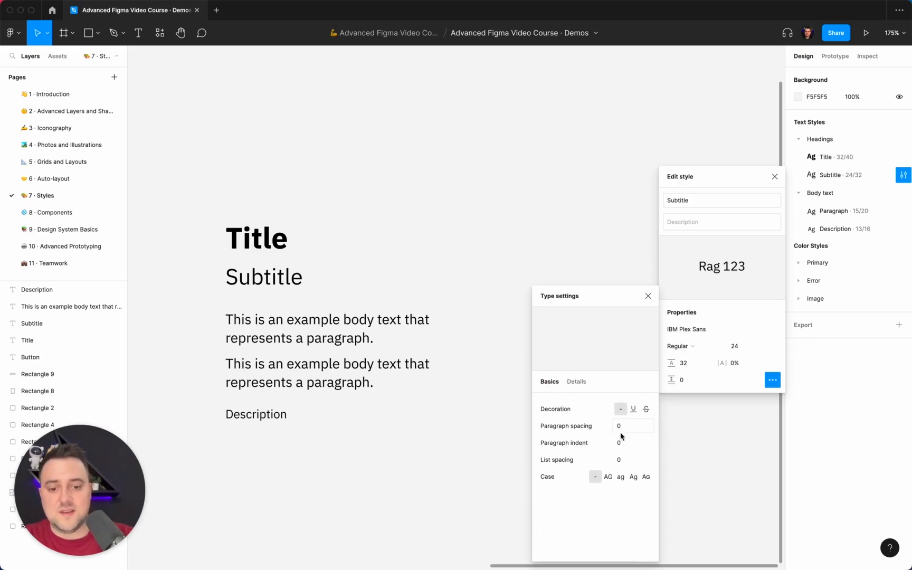
pyautogui.click(397, 240)
pyautogui.scroll(-5, 397, 240)
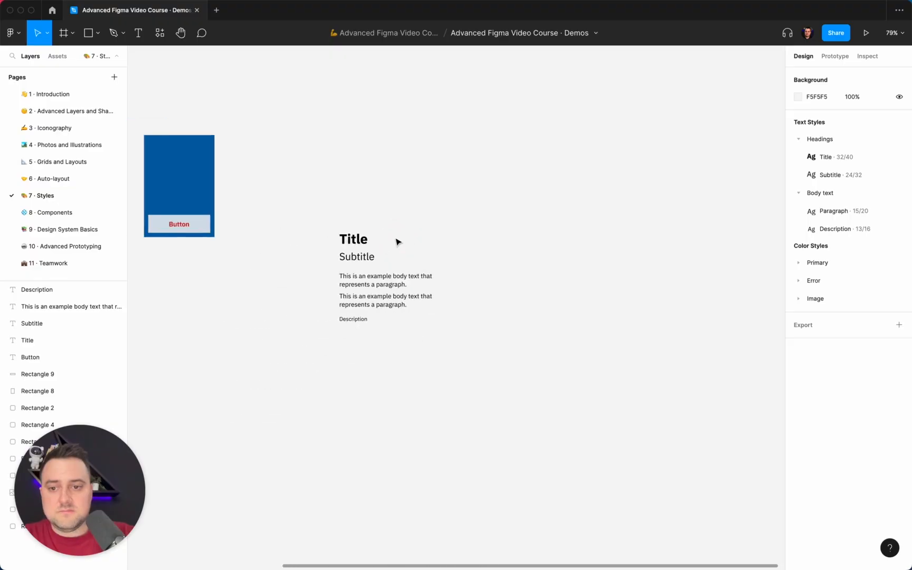
pyautogui.scroll(5, 397, 240)
pyautogui.hscroll(3, 397, 240)
pyautogui.hscroll(1, 397, 241)
pyautogui.scroll(3, 397, 241)
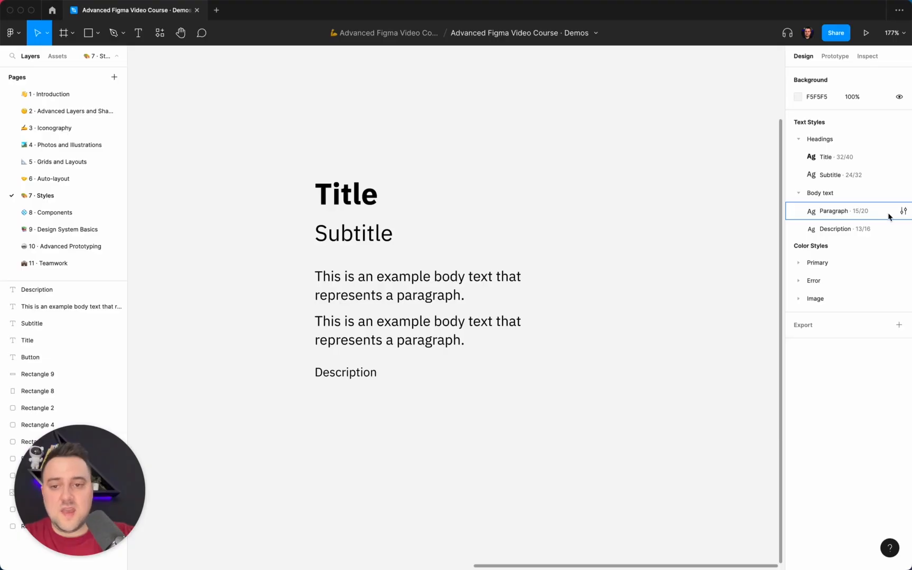
# Step: Make the word "represents" bold in the first paragraph of the body text layer and deselect the layer
pyautogui.scroll(-5, 588, 207)
pyautogui.click(515, 257)
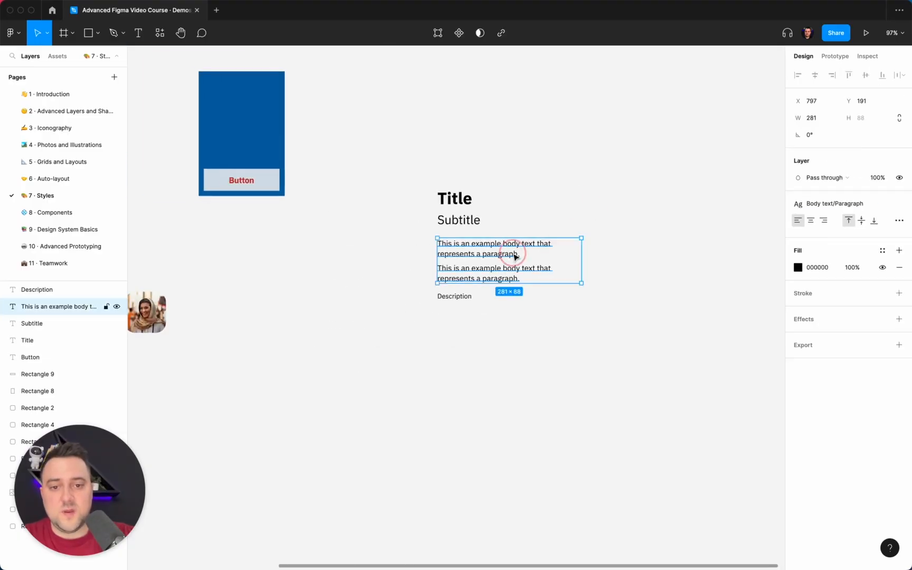
pyautogui.hscroll(3, 612, 225)
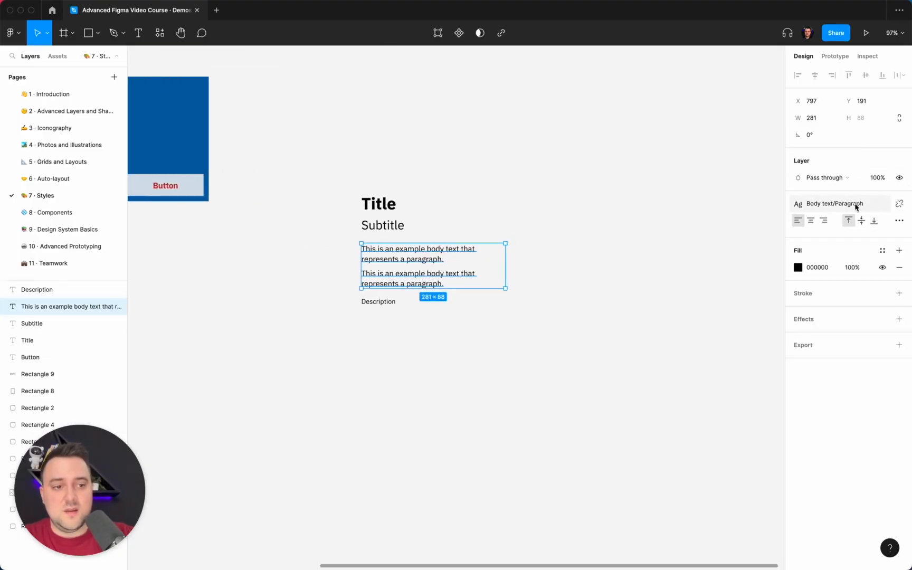
pyautogui.doubleClick(416, 264)
pyautogui.click(413, 259)
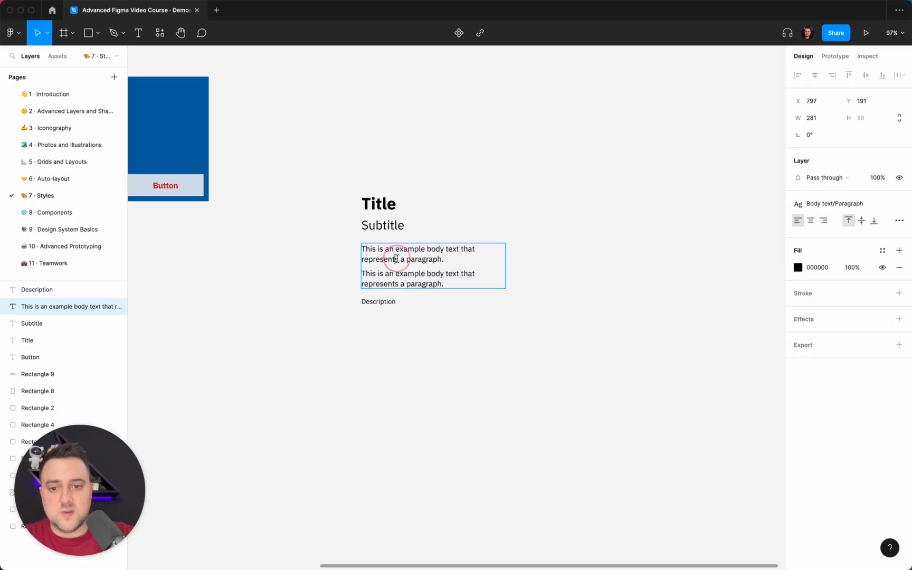
pyautogui.moveTo(399, 259); pyautogui.dragTo(336, 259)
pyautogui.press('super+b')
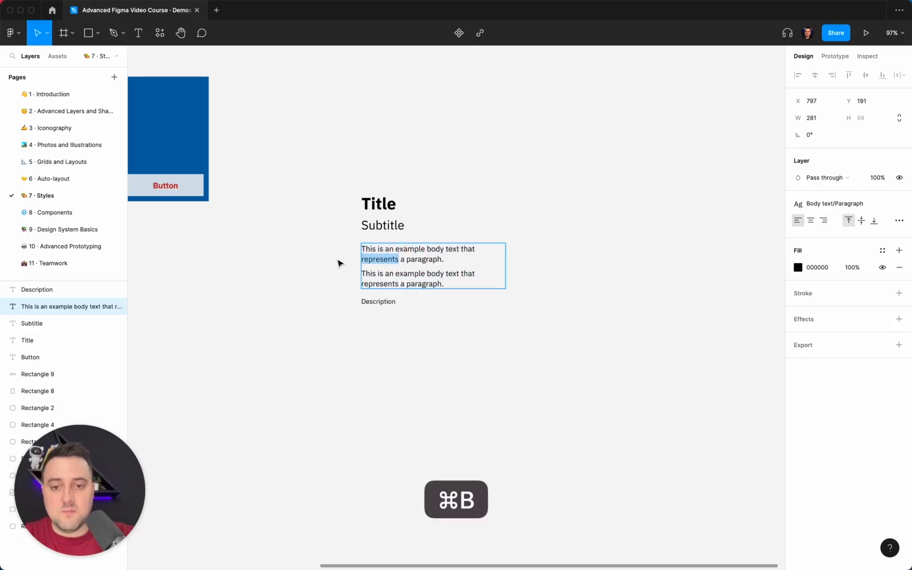
pyautogui.click(605, 222)
# Step: Compare the text style shown for the whole body text layer, its regular text and the bold word "represents"
pyautogui.click(414, 253)
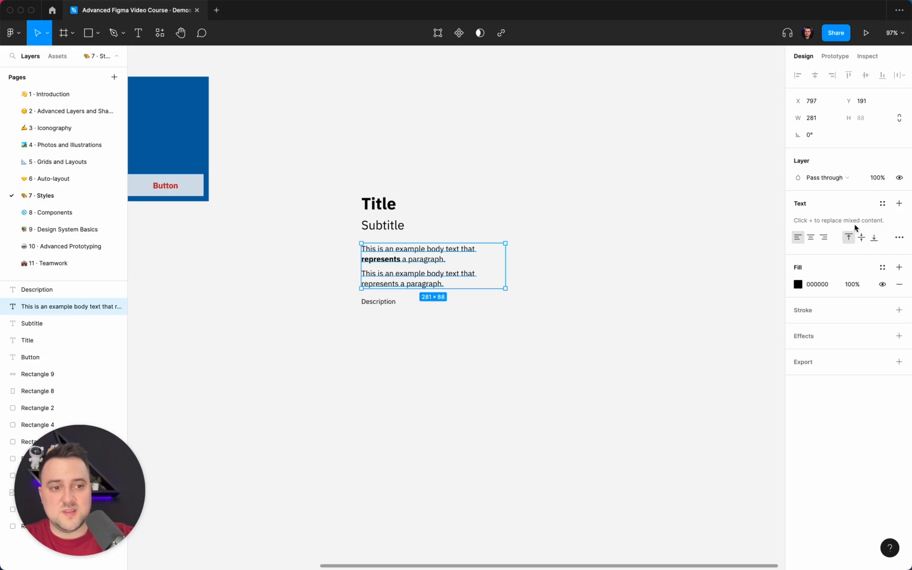
pyautogui.doubleClick(394, 266)
pyautogui.click(420, 258)
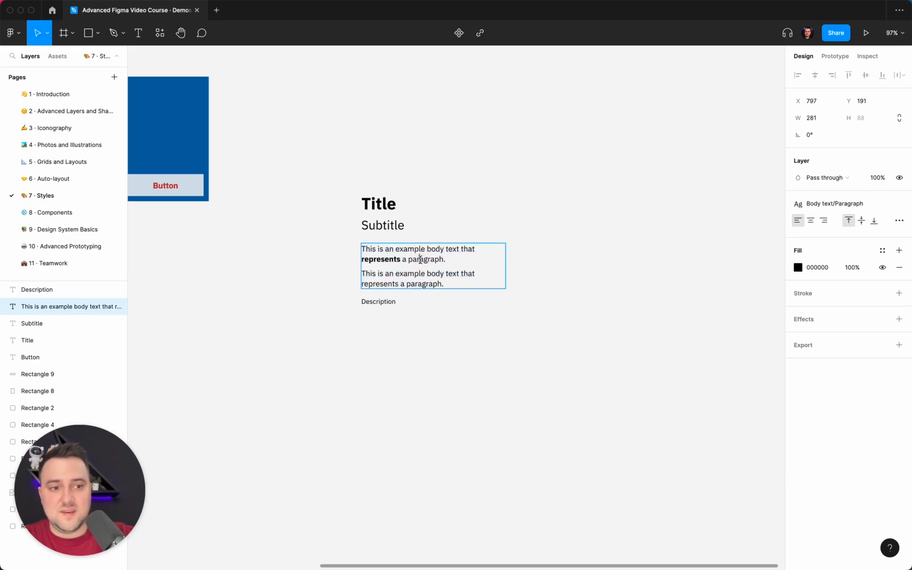
pyautogui.click(382, 262)
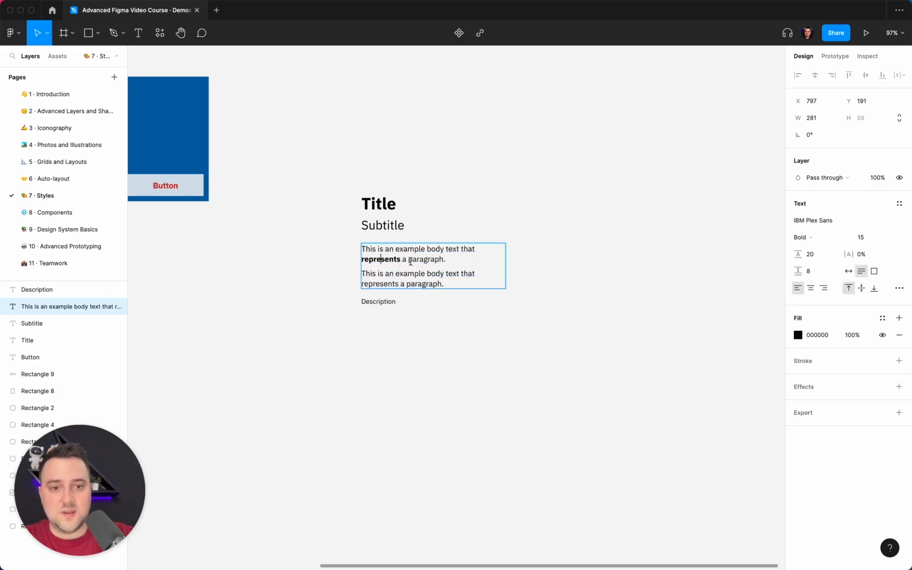
# Step: Create a text style named "Paragraph Bold" from the bold word "represents" and deselect the layer
pyautogui.moveTo(402, 257); pyautogui.dragTo(322, 257)
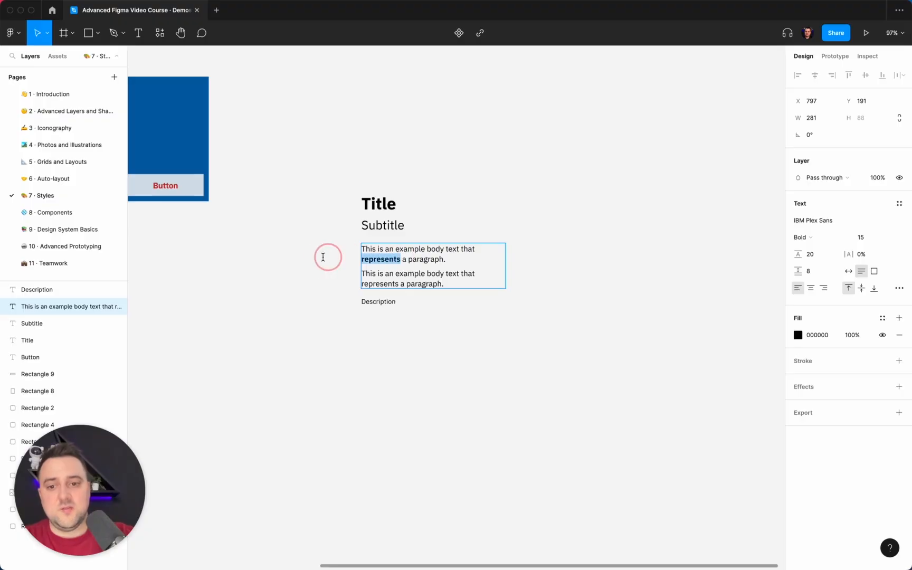
pyautogui.click(899, 204)
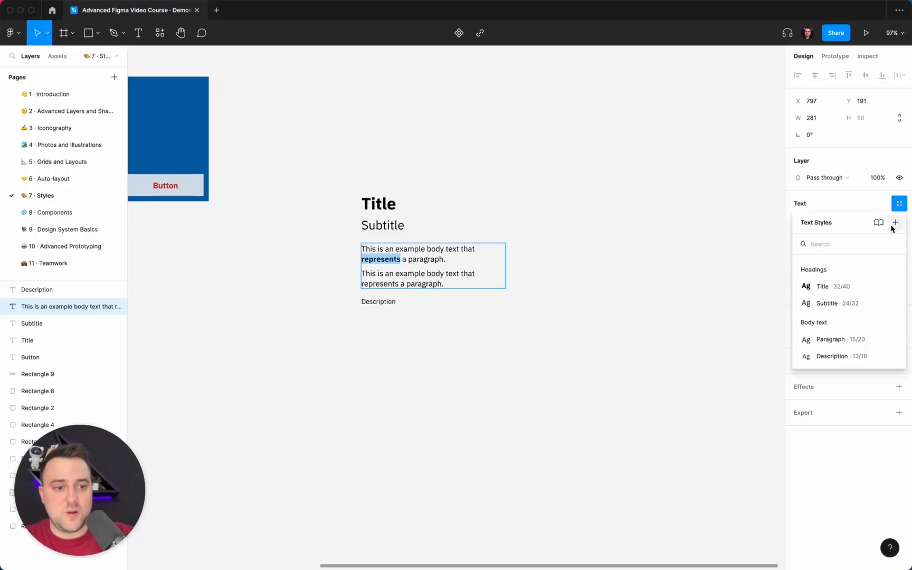
pyautogui.click(894, 224)
pyautogui.write('Pa')
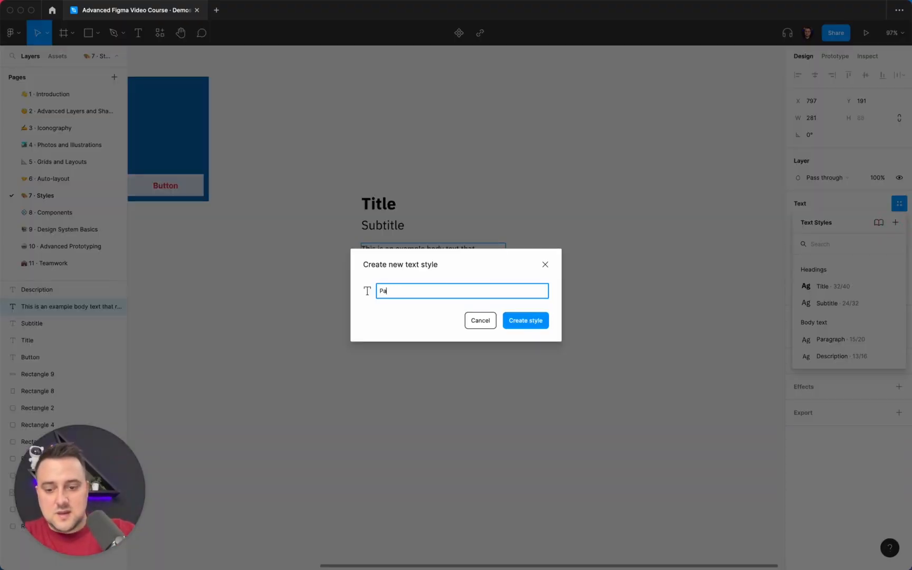
pyautogui.write('ragraph Bold')
pyautogui.press('Return')
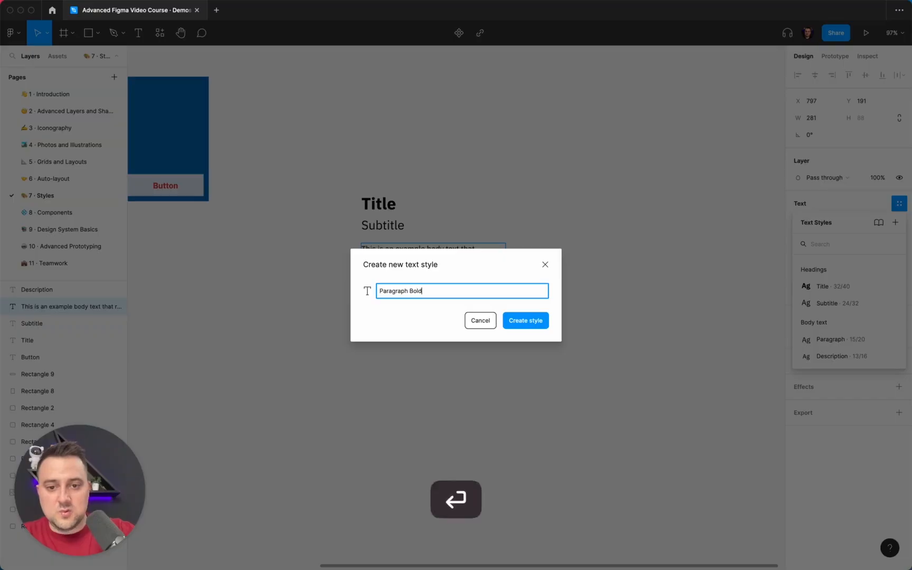
pyautogui.click(681, 238)
pyautogui.click(587, 258)
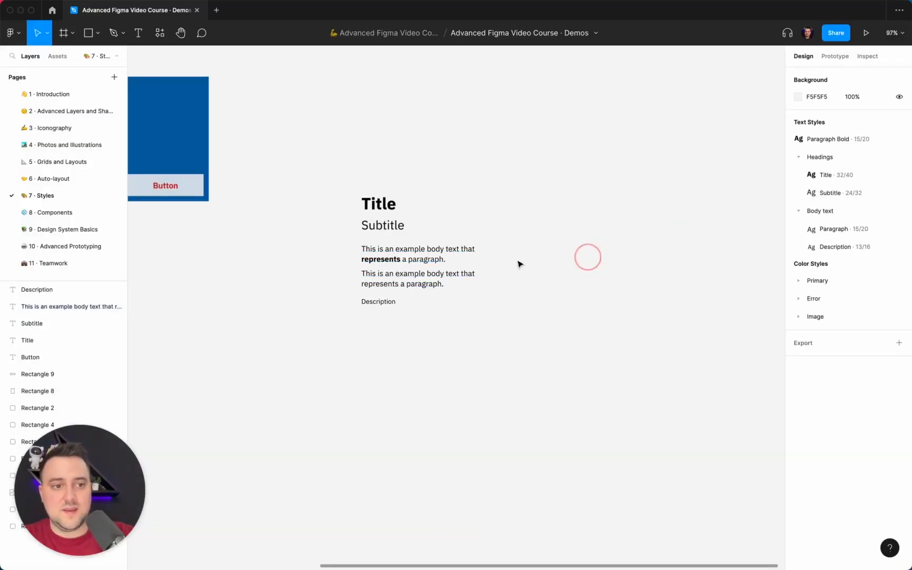
# Step: Check the mixed styling of the body text layer, and move the Paragraph Bold style into the Body text group above Paragraph
pyautogui.click(444, 260)
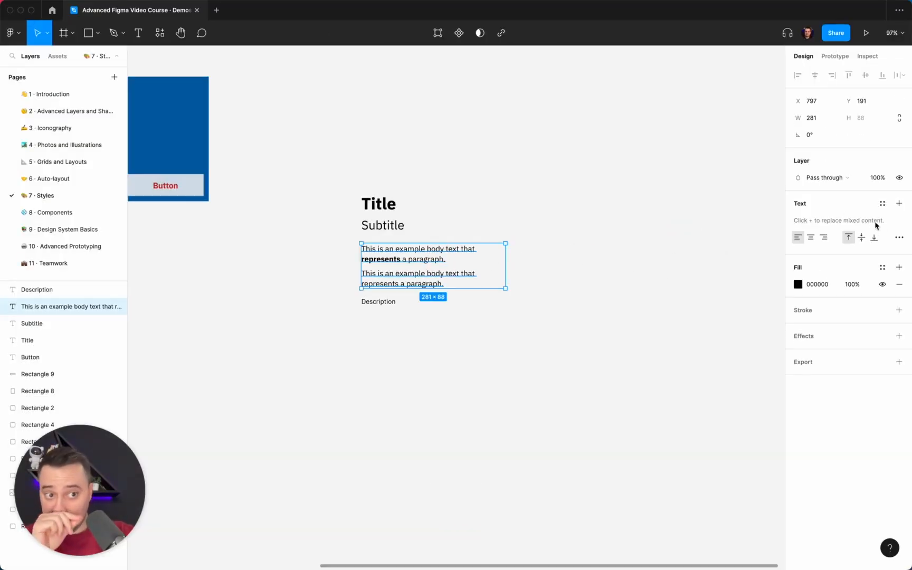
pyautogui.click(518, 256)
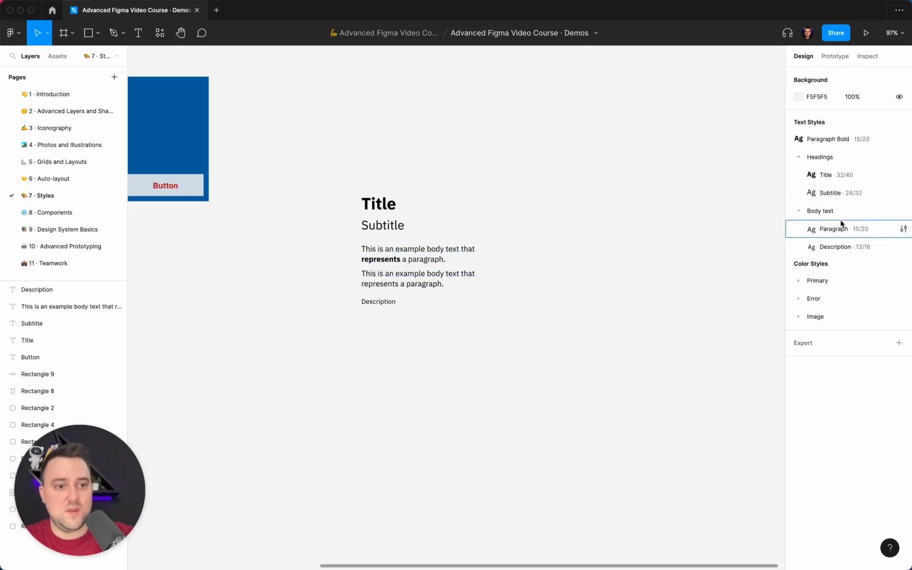
pyautogui.moveTo(837, 141); pyautogui.dragTo(814, 216)
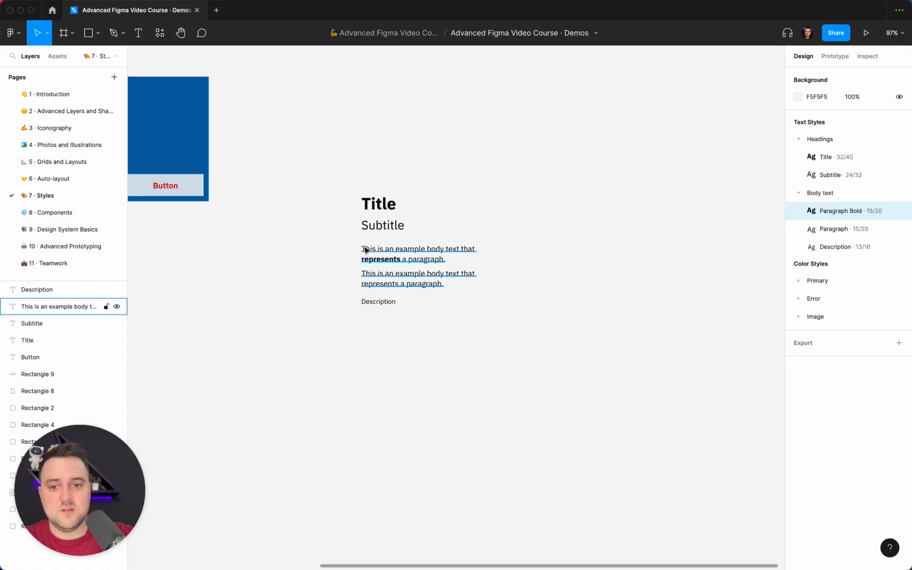
# Step: Inspect the text style applied to the bold word "represents" and to the body text layer as a whole
pyautogui.doubleClick(386, 259)
pyautogui.click(386, 259)
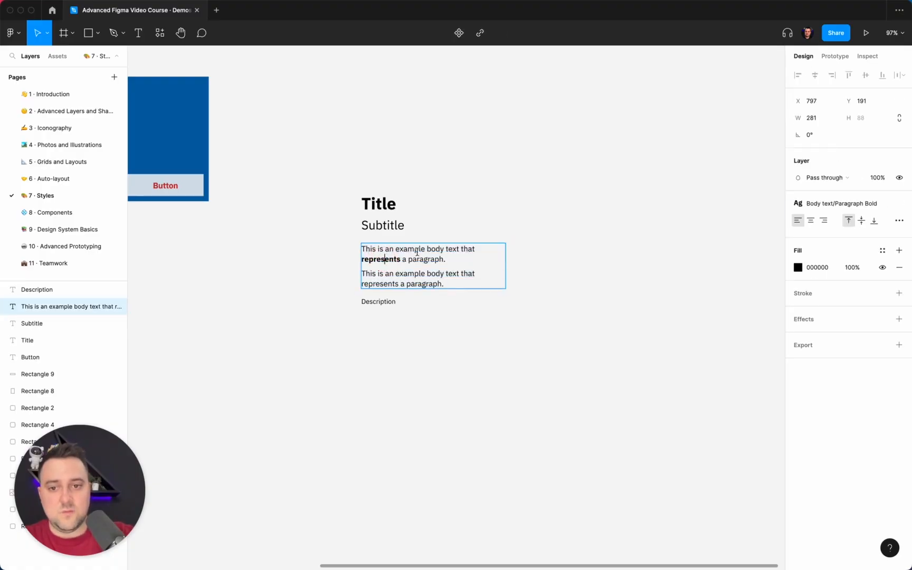
pyautogui.click(418, 273)
pyautogui.click(390, 257)
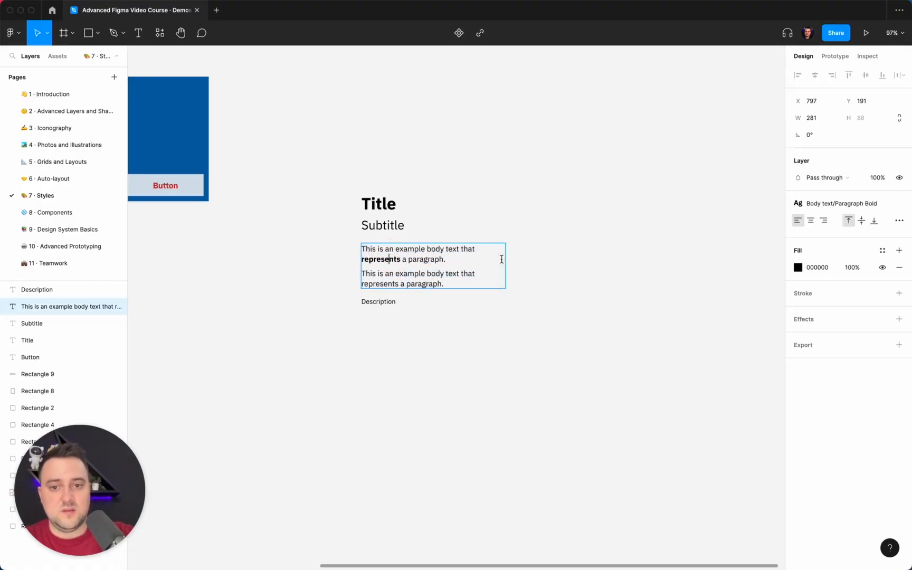
pyautogui.press('Escape')
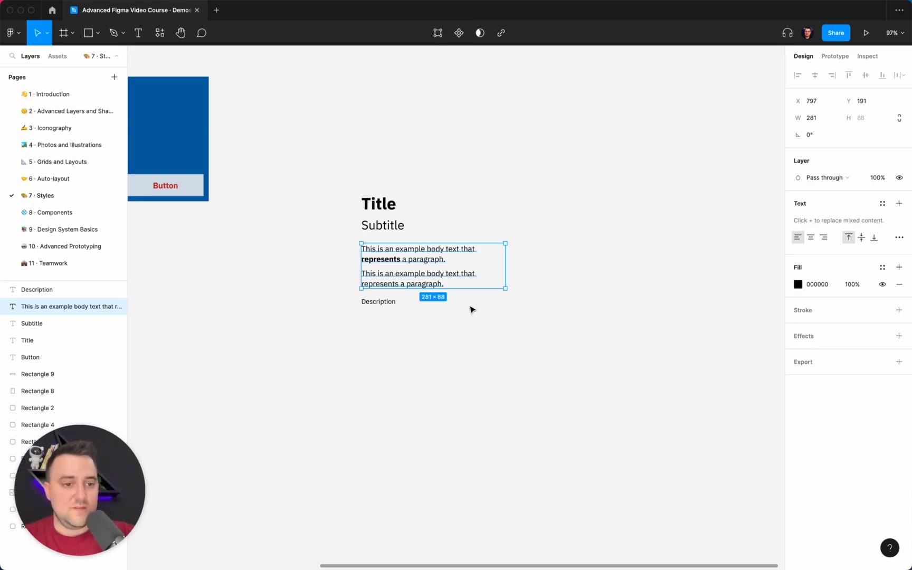
# Step: Apply the Primary/700 color style to the Title, Subtitle, body text and Description layers, and deselect them
pyautogui.moveTo(648, 416); pyautogui.dragTo(353, 176)
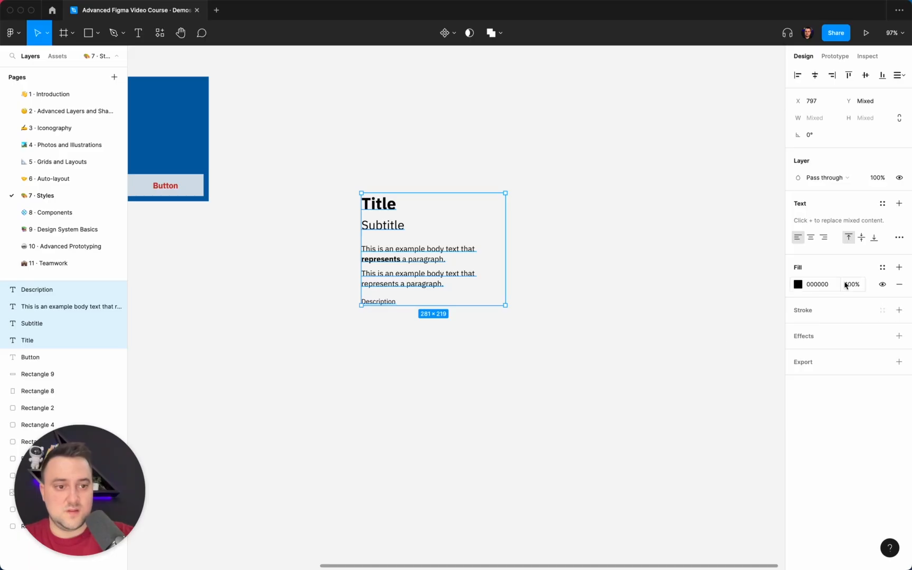
pyautogui.click(881, 267)
pyautogui.click(807, 351)
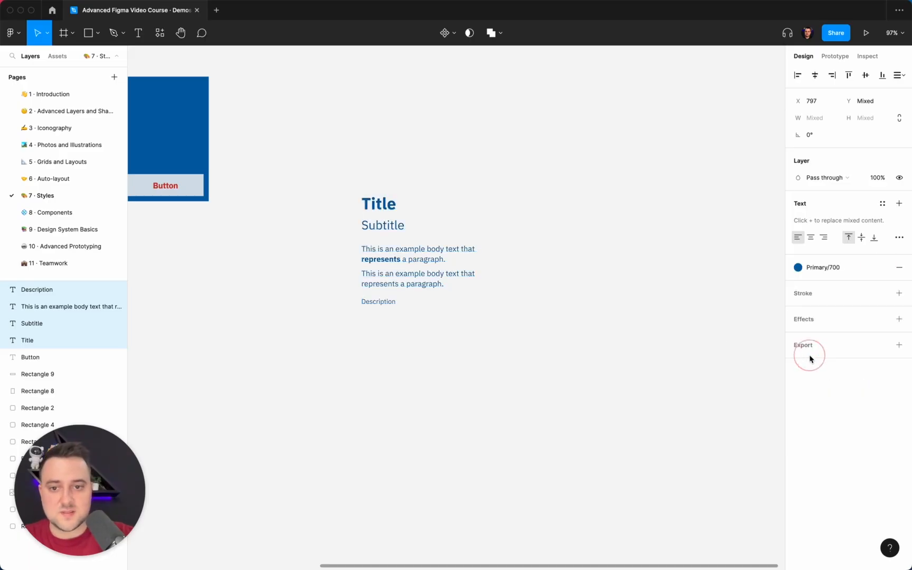
pyautogui.click(526, 245)
pyautogui.click(446, 257)
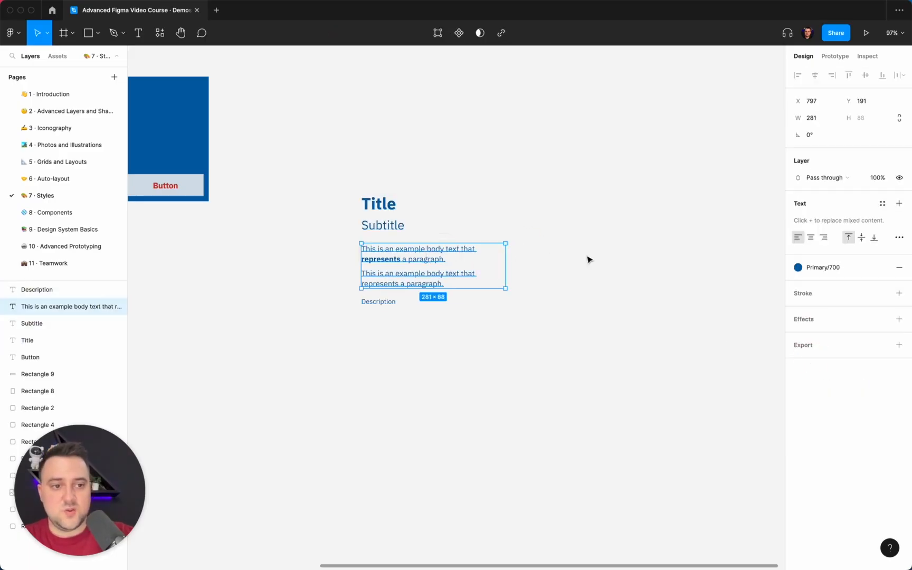
pyautogui.scroll(-5, 389, 250)
pyautogui.click(421, 261)
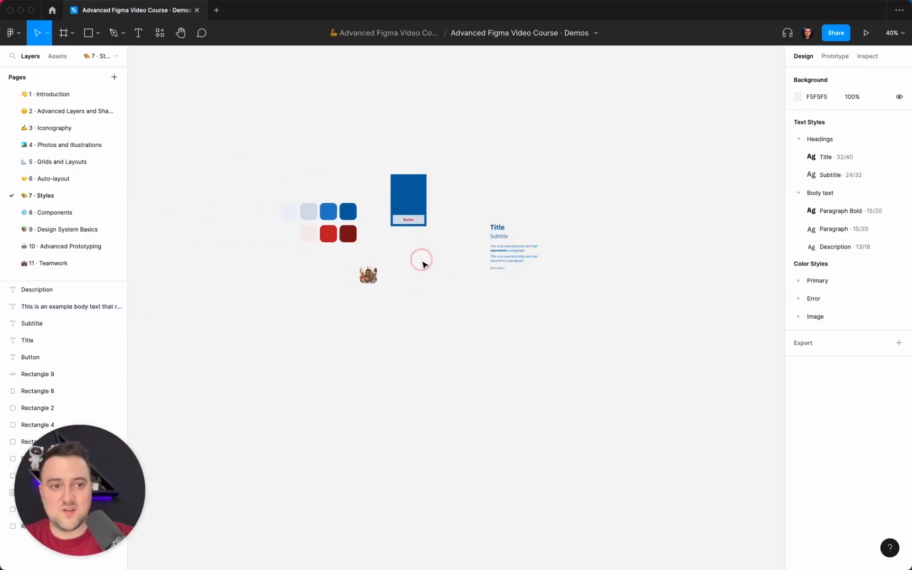
# Step: Change the Primary 500 color style to the dark blue-gray 1F2935
pyautogui.click(799, 288)
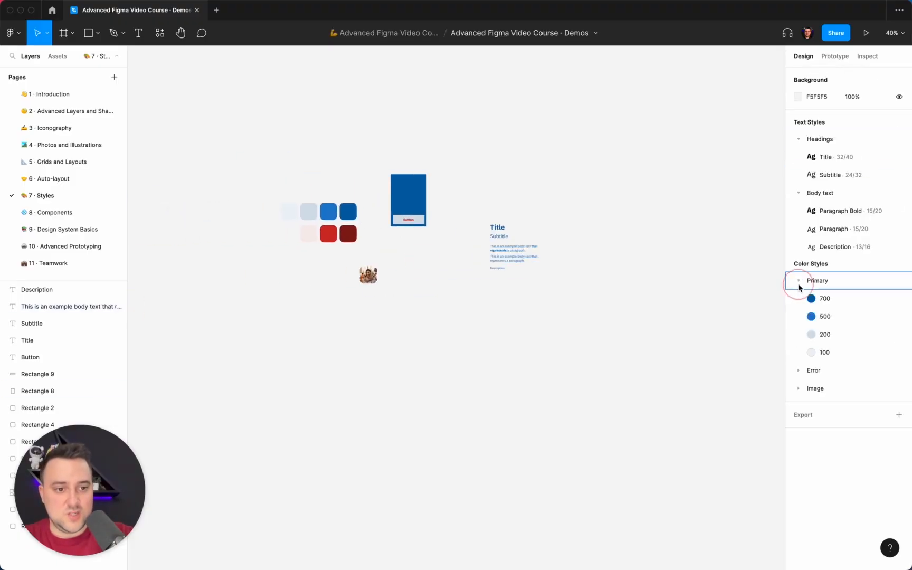
pyautogui.click(904, 316)
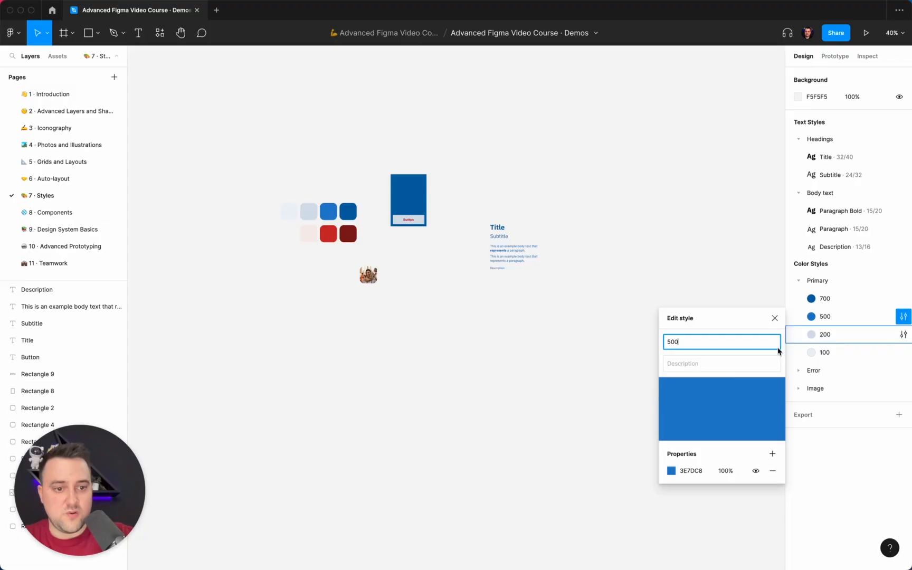
pyautogui.click(671, 470)
pyautogui.click(579, 416)
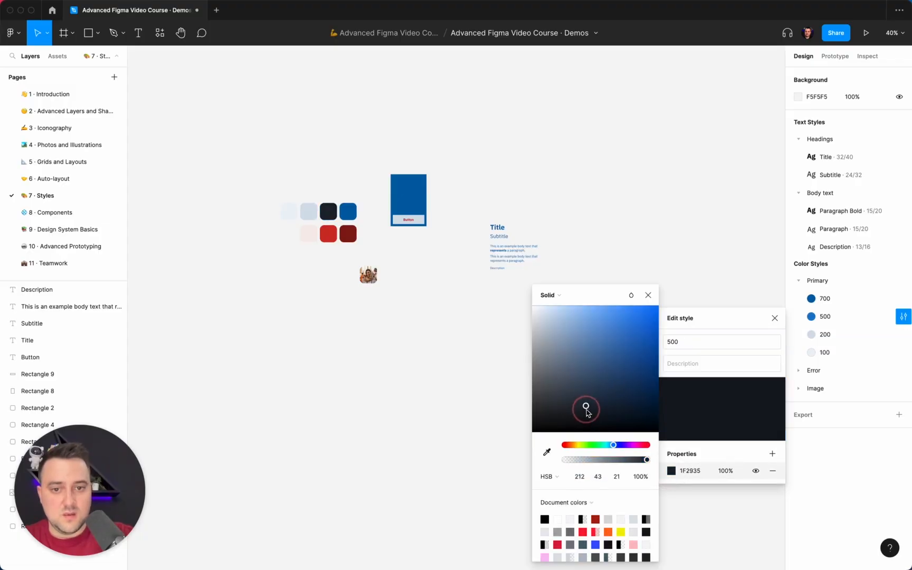
# Step: Change the Primary 700 color style to the dark navy 22354B
pyautogui.click(798, 298)
pyautogui.click(903, 297)
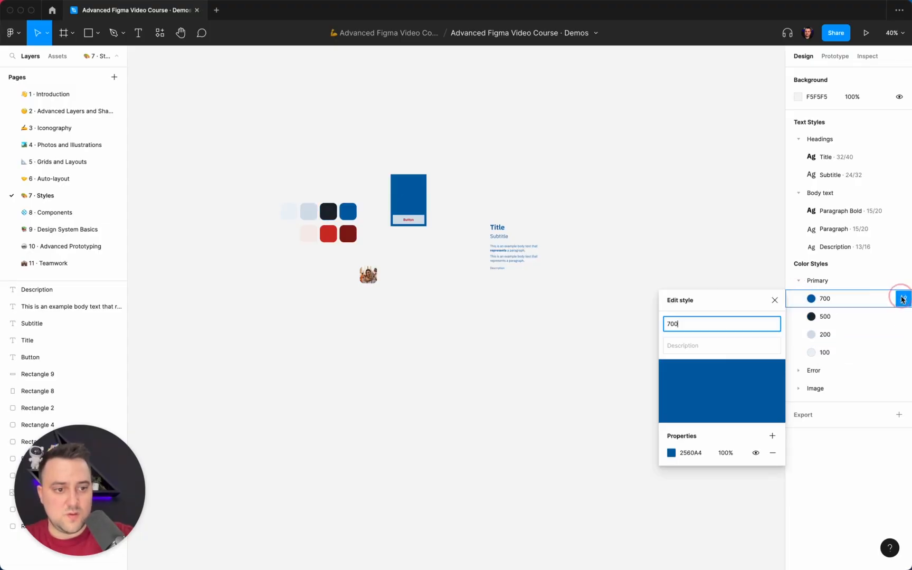
pyautogui.click(671, 452)
pyautogui.moveTo(605, 390)
pyautogui.mouseDown()
pyautogui.moveTo(589, 391)
pyautogui.moveTo(635, 399)
pyautogui.moveTo(549, 380)
pyautogui.moveTo(629, 336)
pyautogui.moveTo(623, 423)
pyautogui.moveTo(580, 320)
pyautogui.moveTo(654, 401)
pyautogui.moveTo(596, 390)
pyautogui.moveTo(602, 399)
pyautogui.mouseUp()
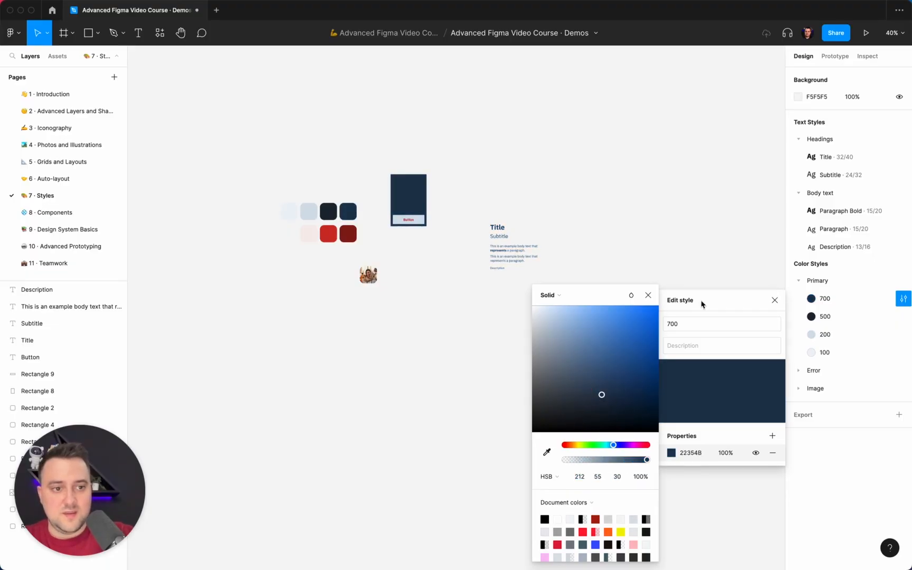
# Step: Set the font weight of the Paragraph Bold text style to Light and check the word "represents" in the body text
pyautogui.click(903, 211)
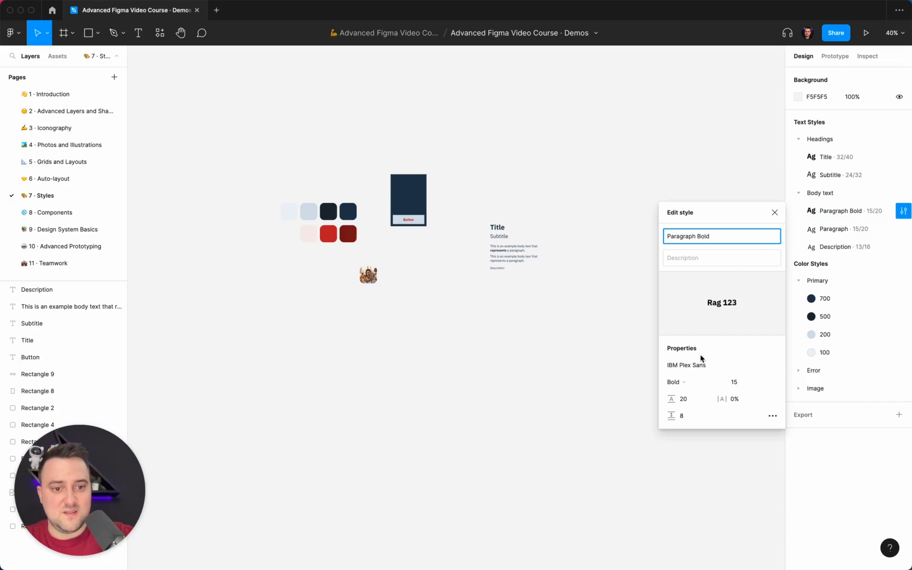
pyautogui.click(688, 380)
pyautogui.click(713, 331)
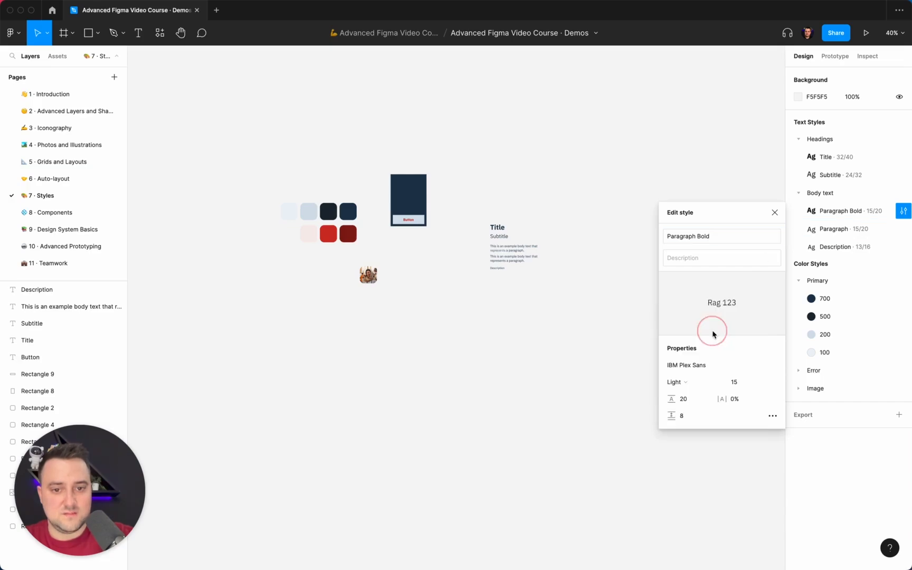
pyautogui.scroll(5, 539, 265)
pyautogui.scroll(3, 539, 266)
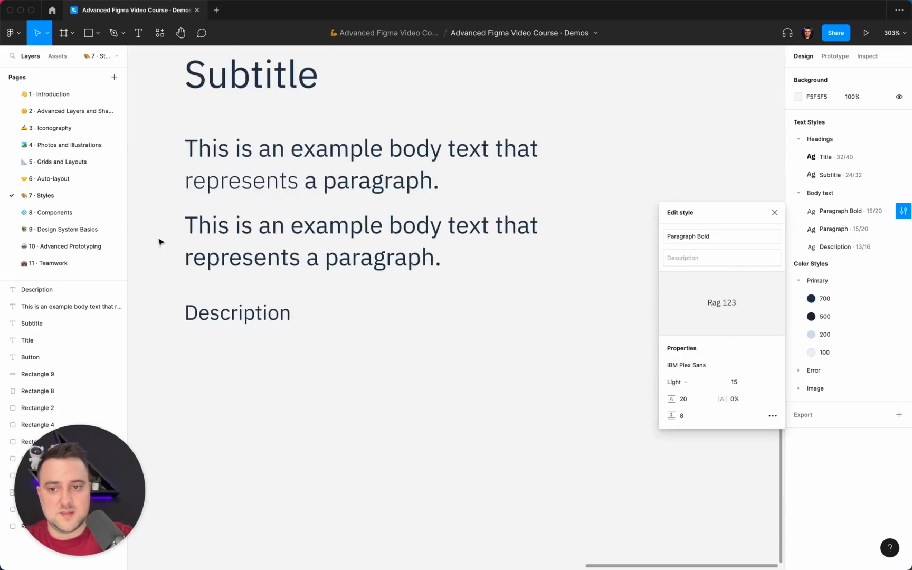
pyautogui.scroll(-10, 215, 194)
pyautogui.hscroll(-5, 216, 195)
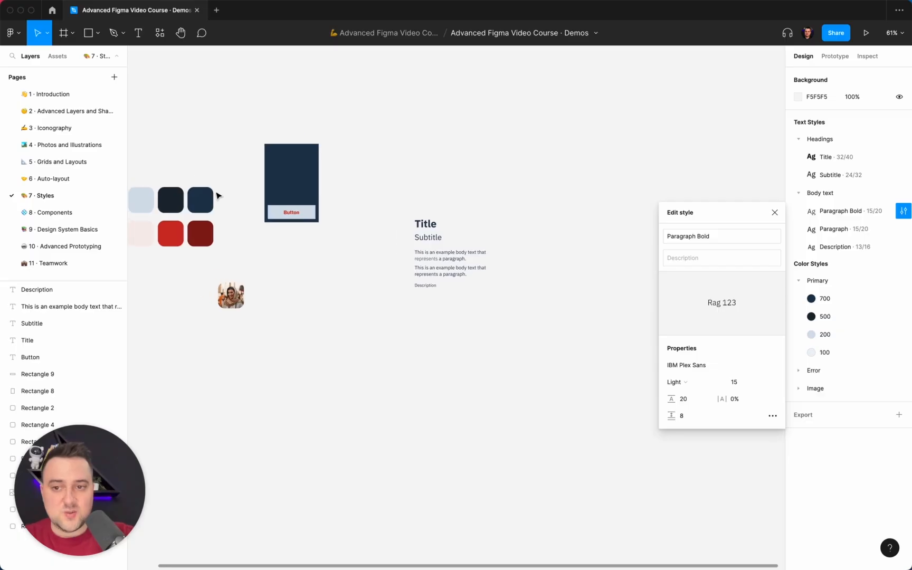